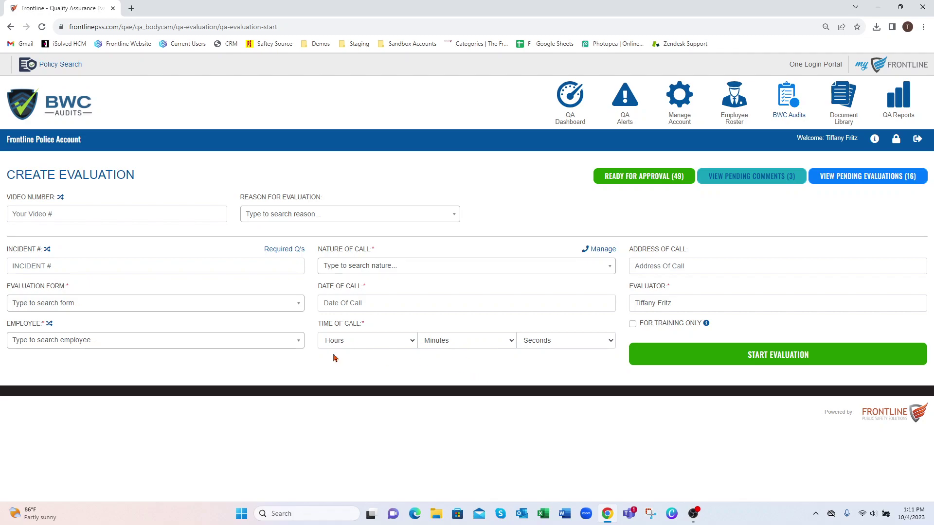
Fill the Employee field with a random employee shuffled from the Group/Shift list
{"action": "left_click", "coordinate": [49, 325]}
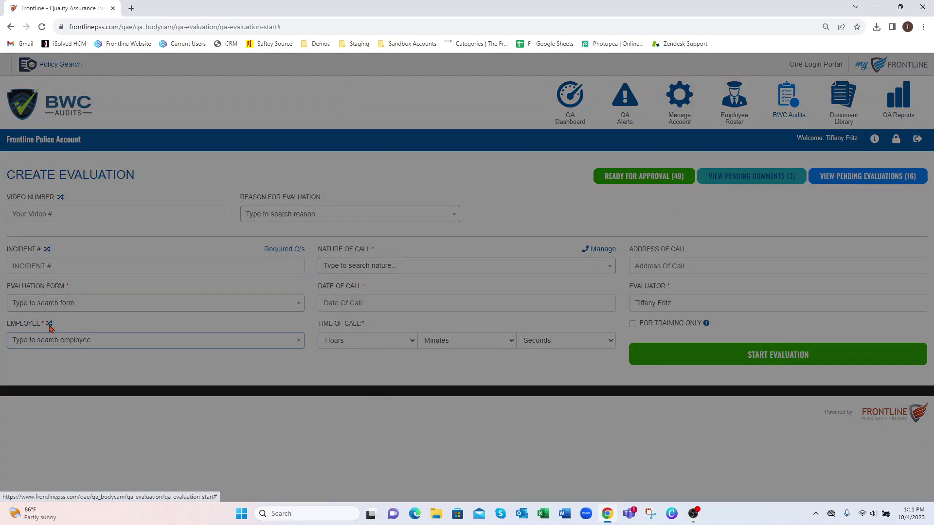
{"action": "left_click", "coordinate": [355, 124]}
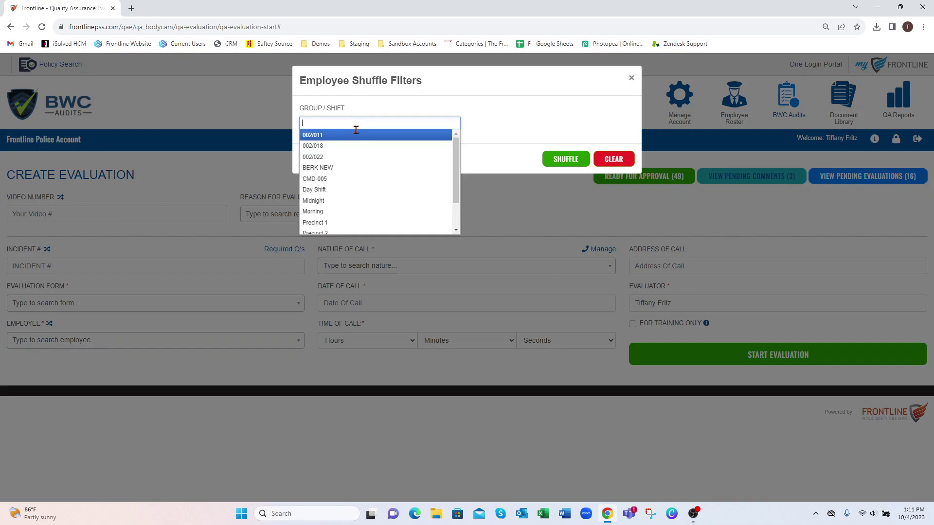
{"action": "left_click", "coordinate": [566, 159]}
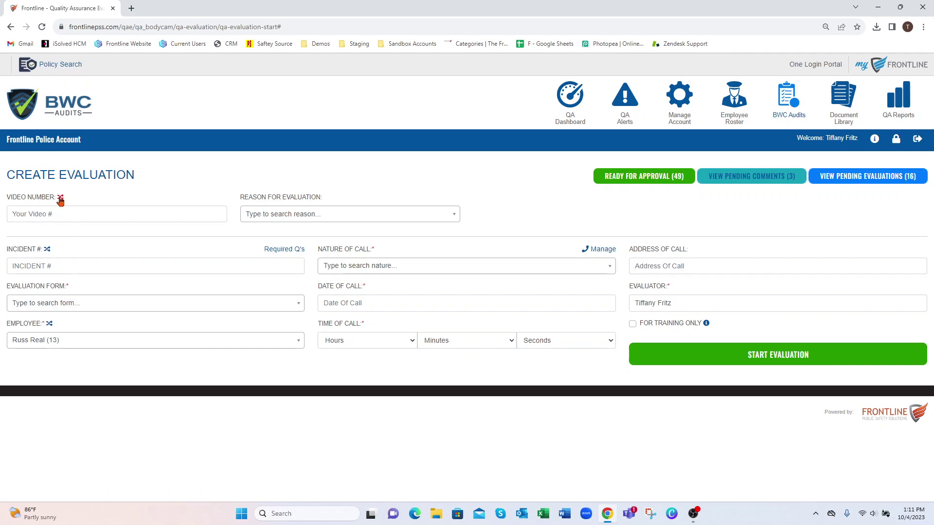
Draw Video Number 28 at random from a 1 to 50 range and accept it
{"action": "left_click", "coordinate": [60, 199]}
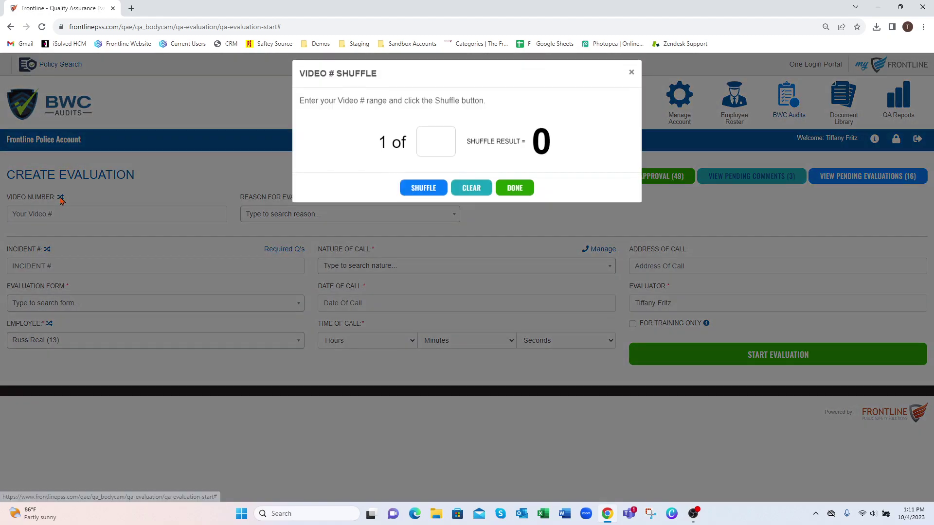
{"action": "left_click", "coordinate": [437, 145]}
{"action": "type", "text": "50"}
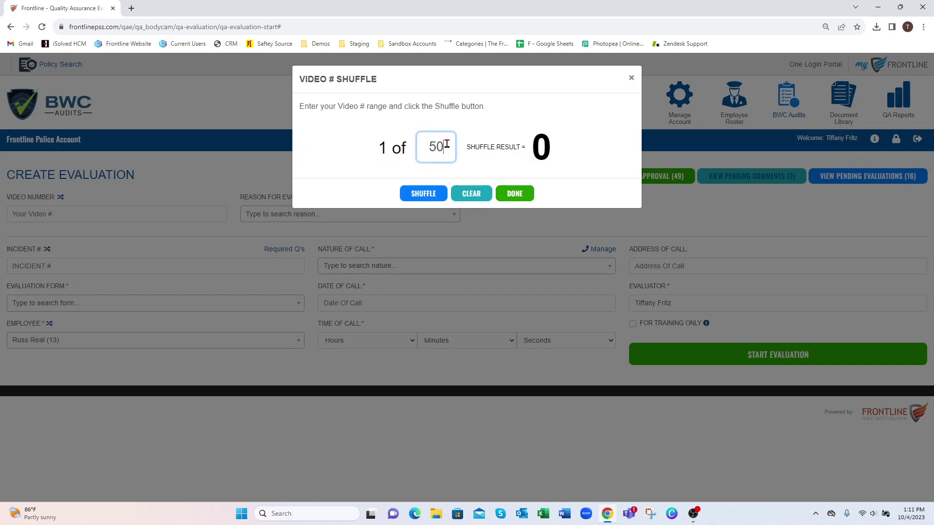
{"action": "left_click", "coordinate": [425, 194]}
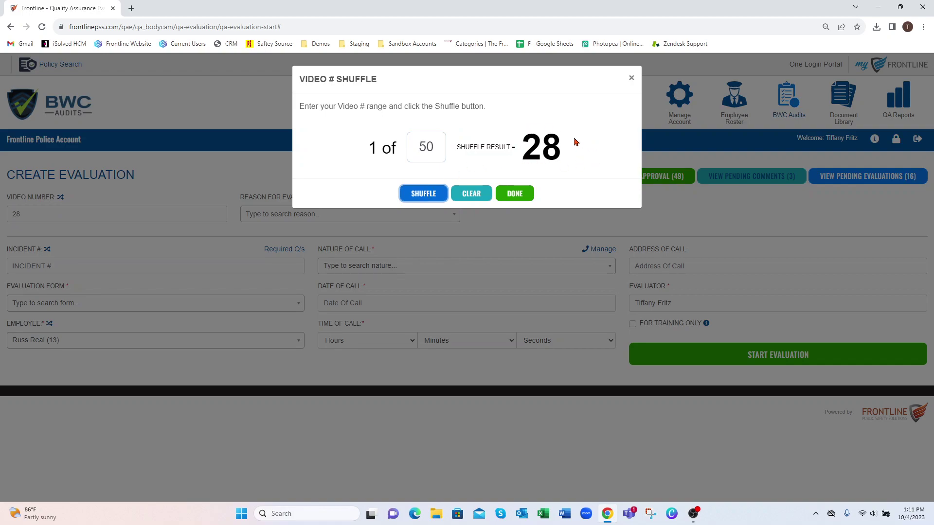
{"action": "left_click", "coordinate": [515, 194]}
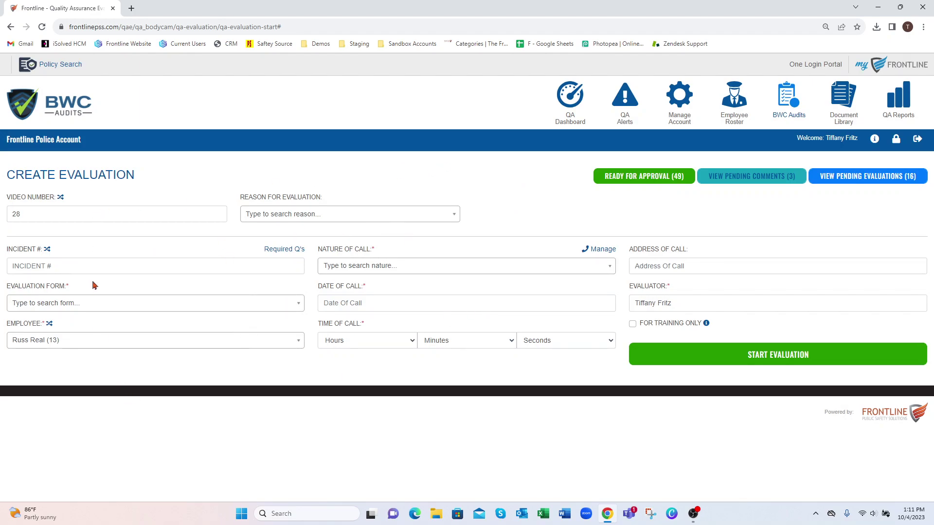
{"action": "left_click", "coordinate": [295, 217]}
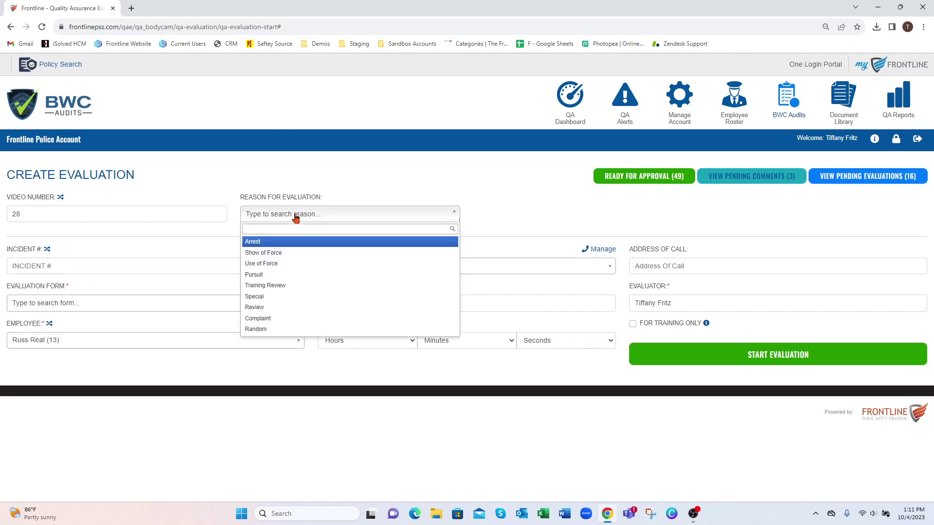
{"action": "left_click", "coordinate": [277, 300]}
{"action": "left_click", "coordinate": [83, 262]}
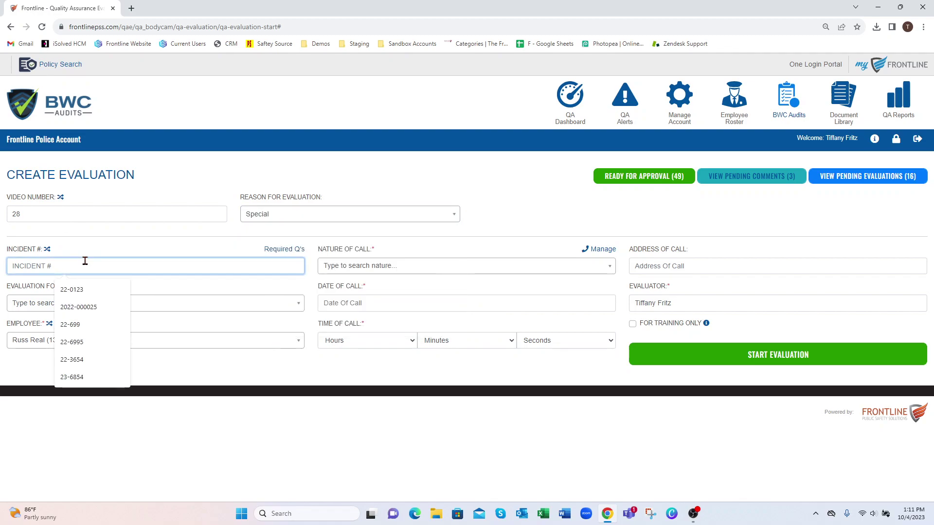
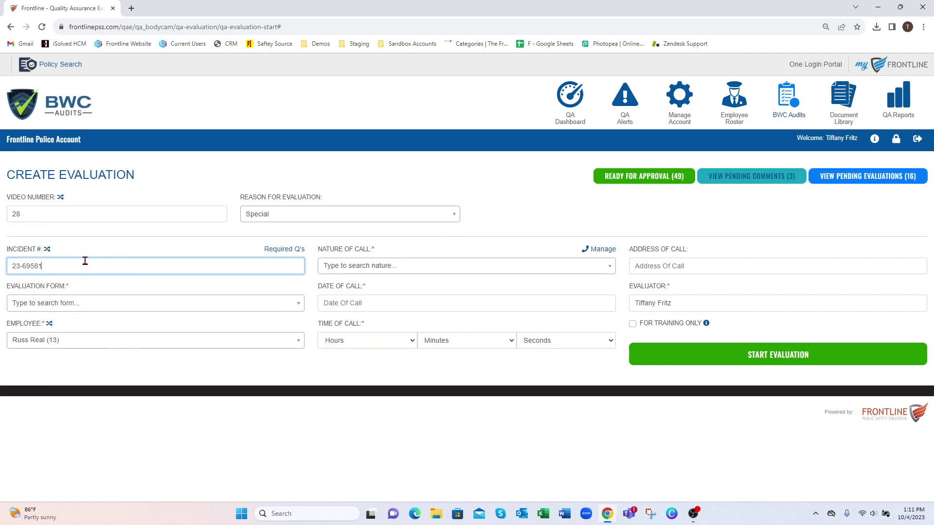
{"action": "left_click", "coordinate": [353, 271]}
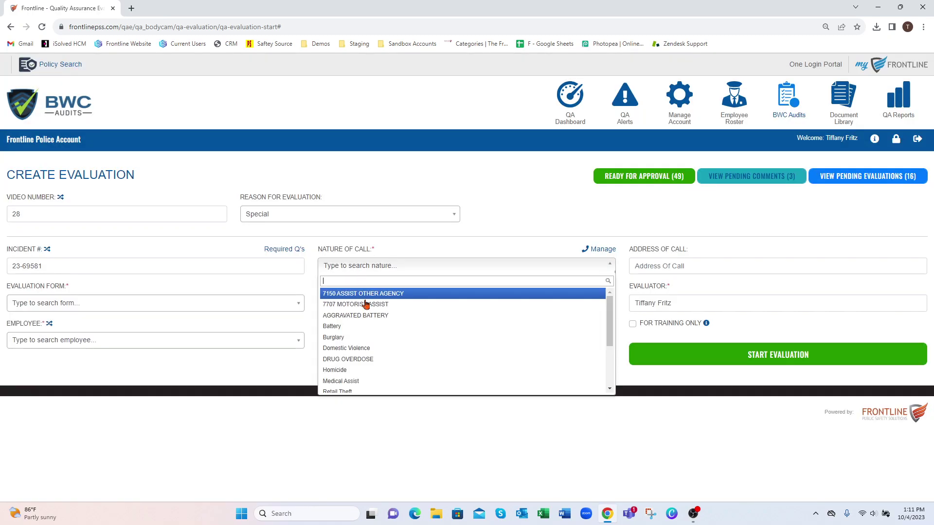
{"action": "left_click", "coordinate": [358, 304]}
Fill the call address from the suggestion and choose the BWC Pre-Loaded Evaluation form
{"action": "left_click", "coordinate": [670, 270]}
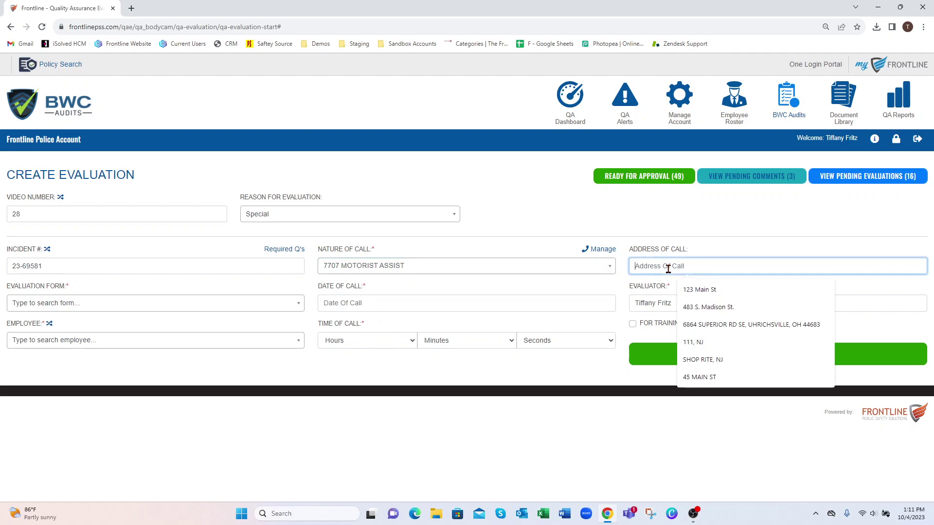
{"action": "left_click", "coordinate": [713, 291]}
{"action": "left_click", "coordinate": [65, 304]}
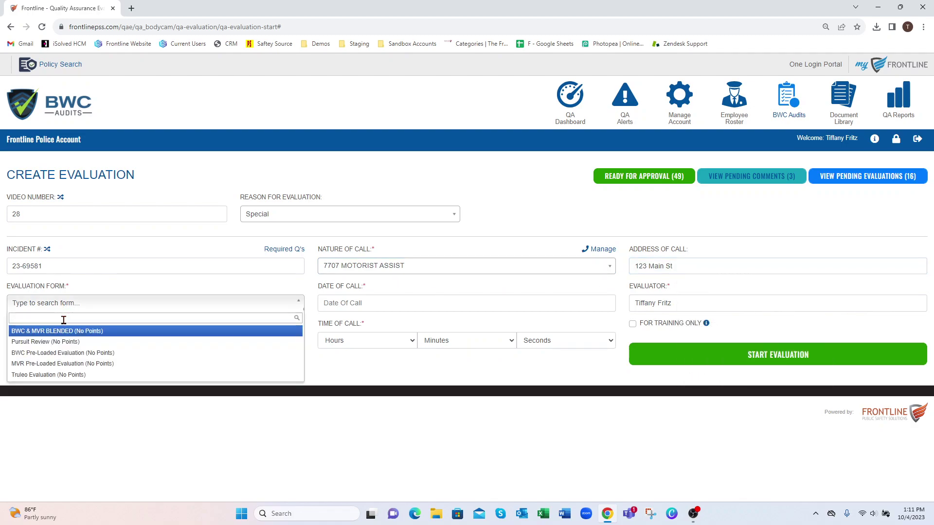
{"action": "left_click", "coordinate": [62, 353]}
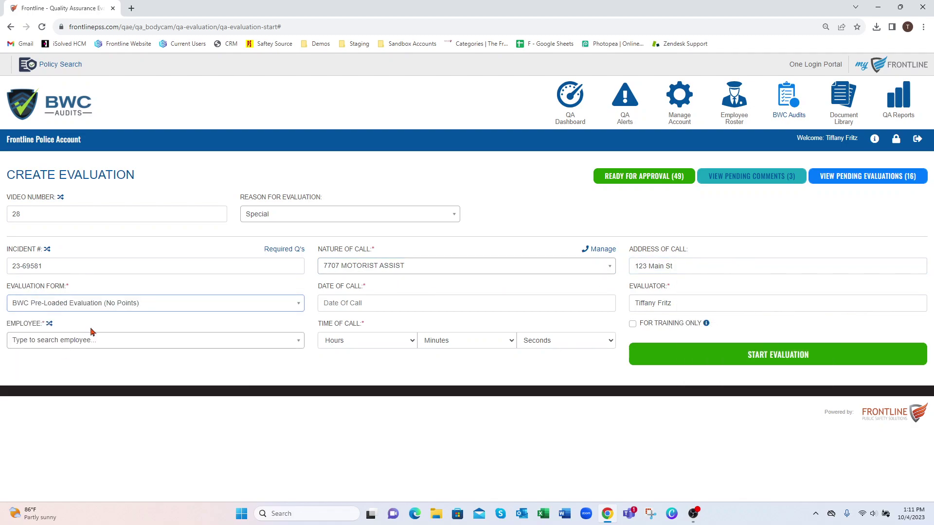
{"action": "left_click", "coordinate": [385, 303]}
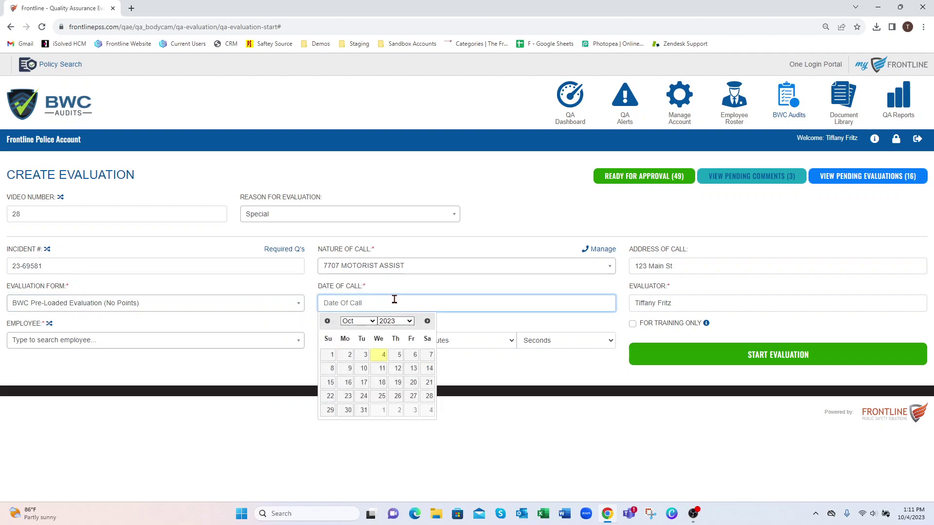
Set the call date to 10/01/2023 and choose the employee to be evaluated
{"action": "left_click", "coordinate": [331, 355]}
{"action": "triple_click", "coordinate": [679, 301]}
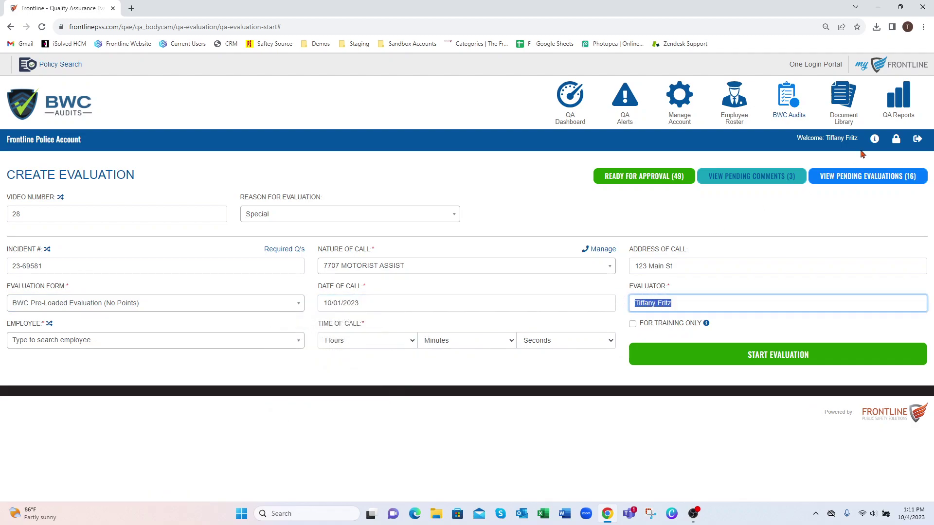
{"action": "left_click", "coordinate": [51, 342]}
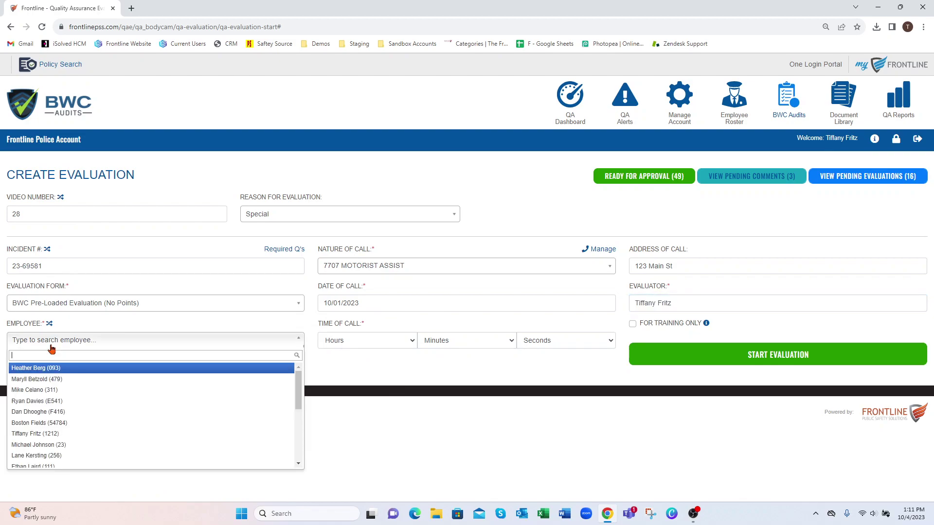
{"action": "left_click_drag", "start_coordinate": [298, 390], "coordinate": [298, 439]}
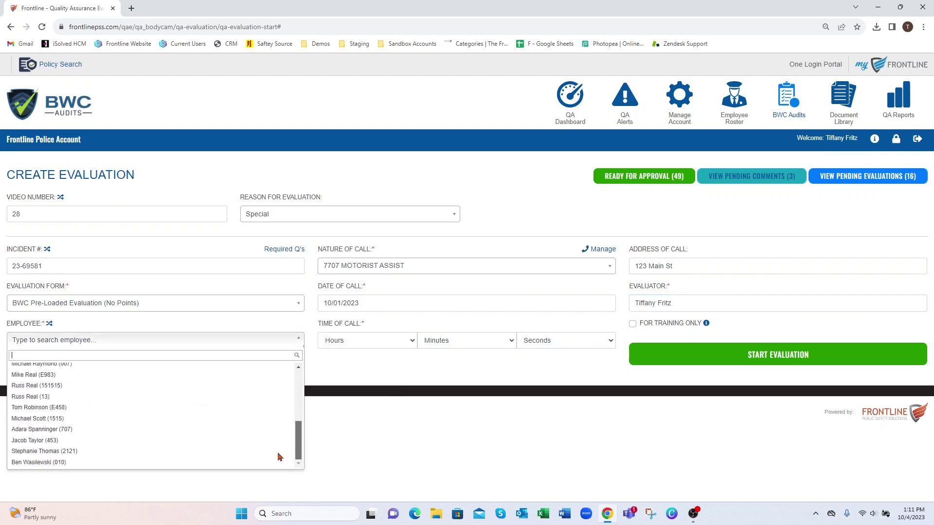
{"action": "left_click", "coordinate": [90, 451]}
Set the call time to 16:15:15 and start the evaluation
{"action": "left_click", "coordinate": [360, 341]}
{"action": "left_click", "coordinate": [384, 309]}
{"action": "left_click", "coordinate": [457, 340]}
{"action": "left_click", "coordinate": [457, 301]}
{"action": "left_click", "coordinate": [540, 340]}
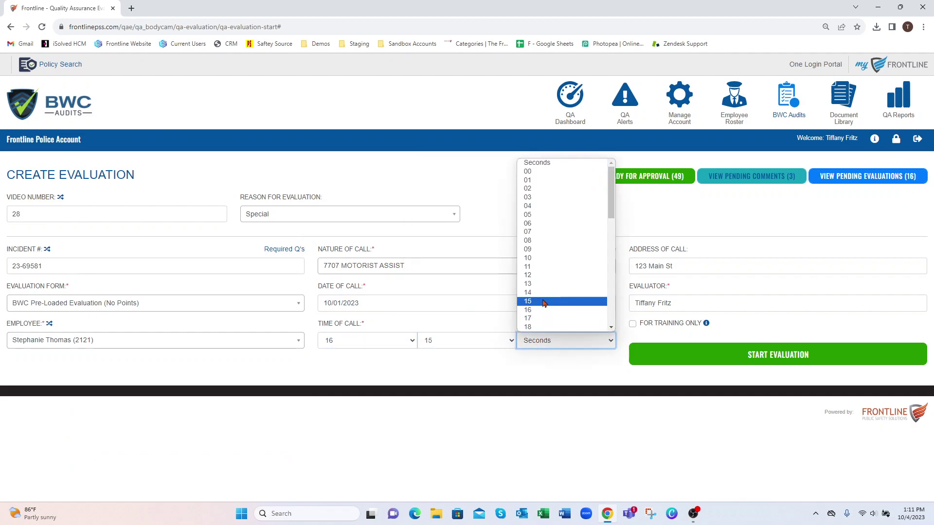
{"action": "left_click", "coordinate": [547, 302]}
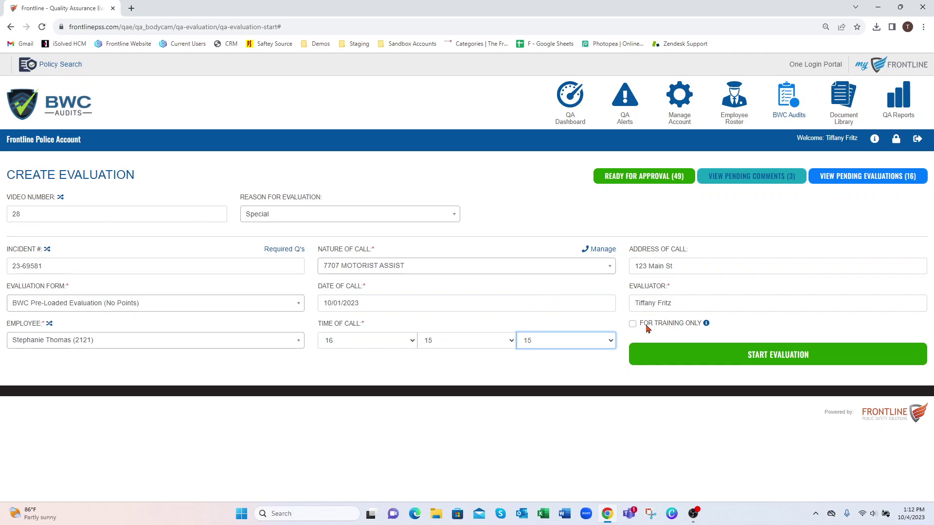
{"action": "left_click_drag", "start_coordinate": [661, 327], "coordinate": [697, 329]}
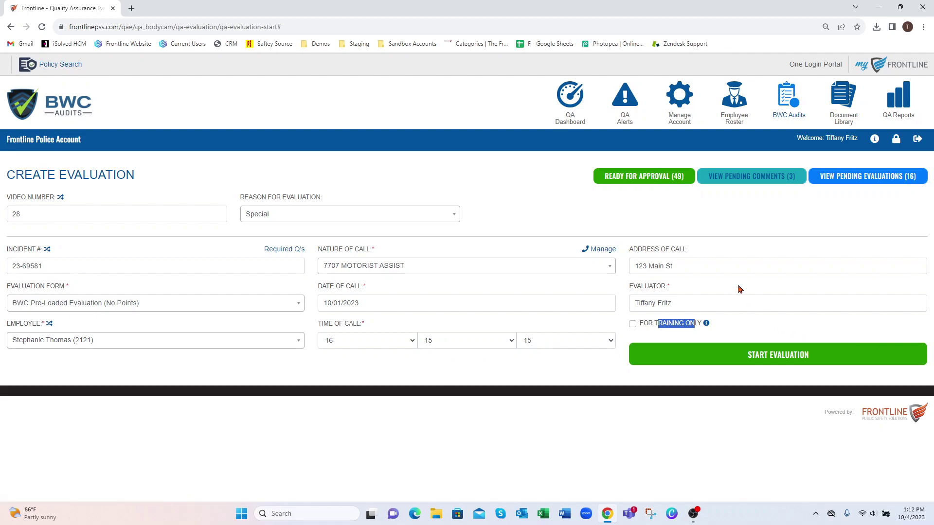
{"action": "left_click", "coordinate": [769, 353]}
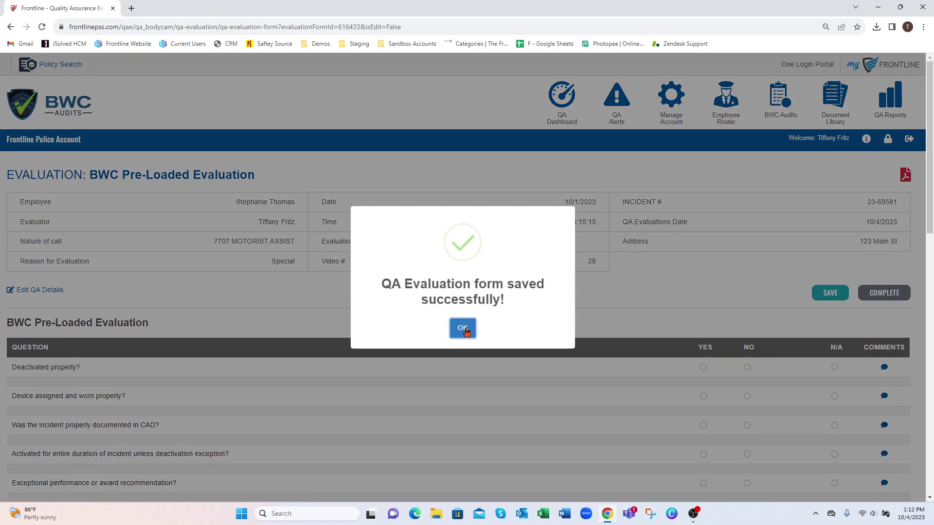
Answer Yes to deactivation, device worn and CAD documentation; No to full-duration activation and exceptional performance
{"action": "left_click", "coordinate": [466, 329]}
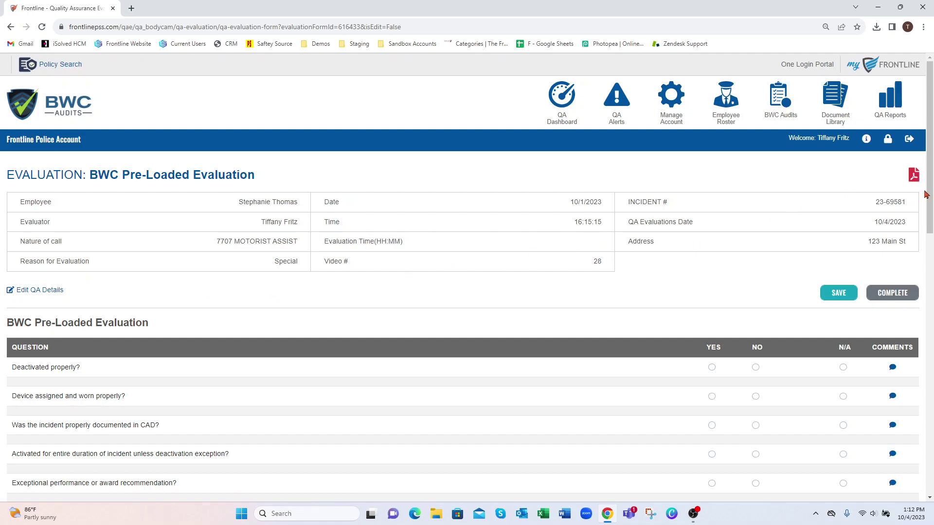
{"action": "scroll", "coordinate": [931, 194], "scroll_direction": "down", "scroll_amount": 1}
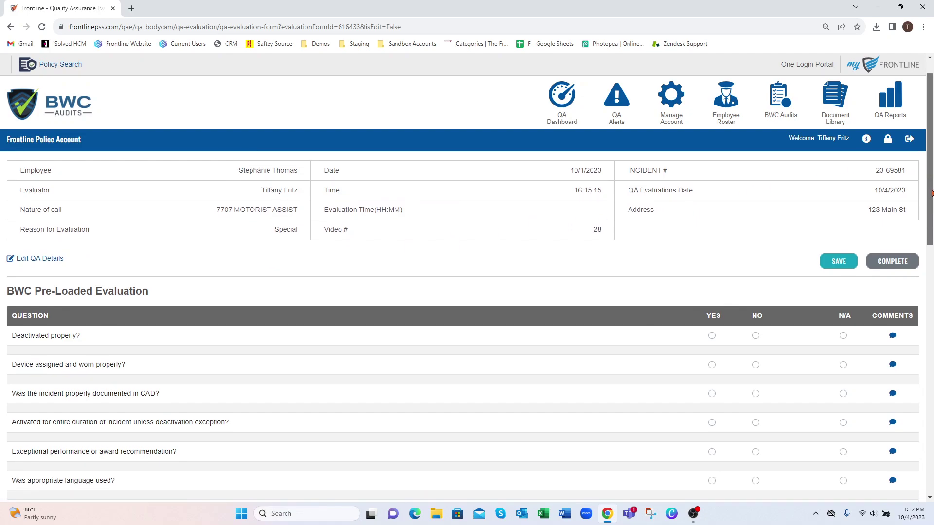
{"action": "scroll", "coordinate": [931, 194], "scroll_direction": "down", "scroll_amount": 2}
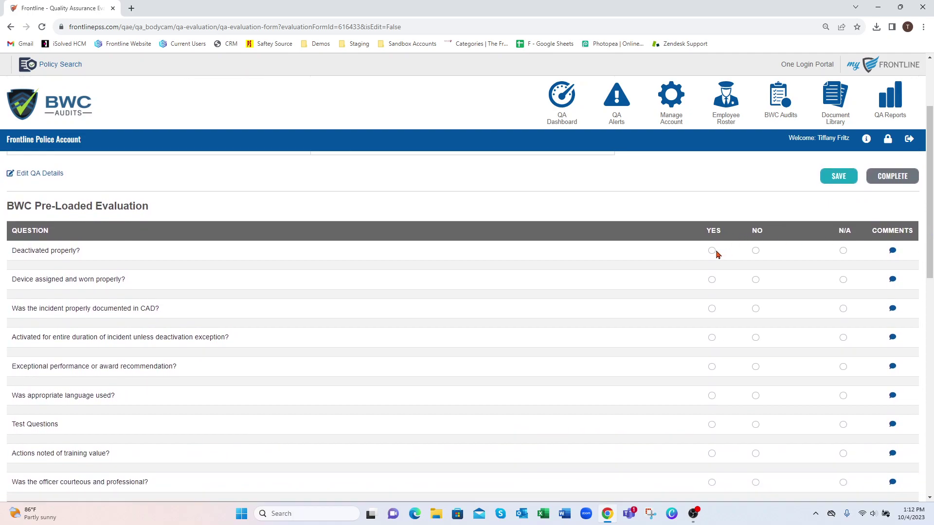
{"action": "left_click", "coordinate": [712, 251]}
{"action": "left_click", "coordinate": [712, 280]}
{"action": "left_click", "coordinate": [712, 309]}
{"action": "left_click", "coordinate": [756, 338]}
{"action": "left_click", "coordinate": [755, 367]}
Save the comment 'test' on the Deactivated properly? question
{"action": "left_click", "coordinate": [893, 250]}
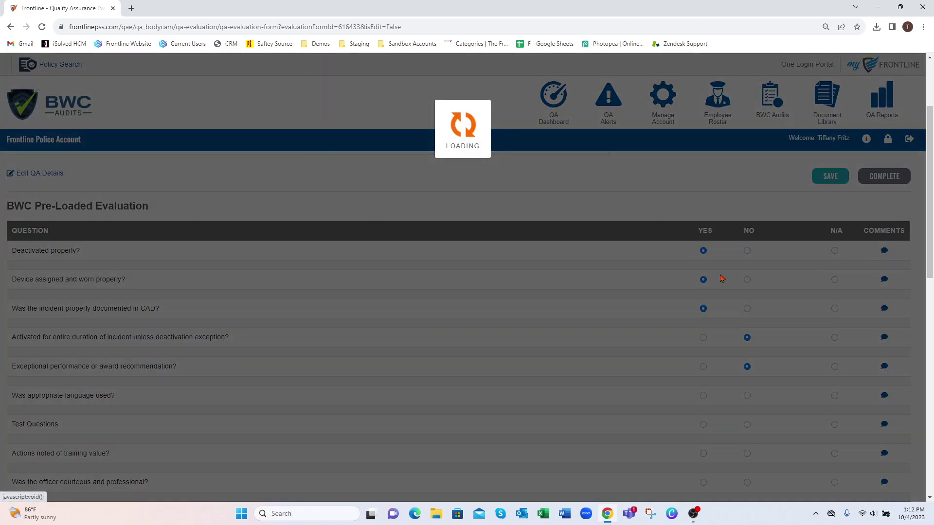
{"action": "type", "text": "test"}
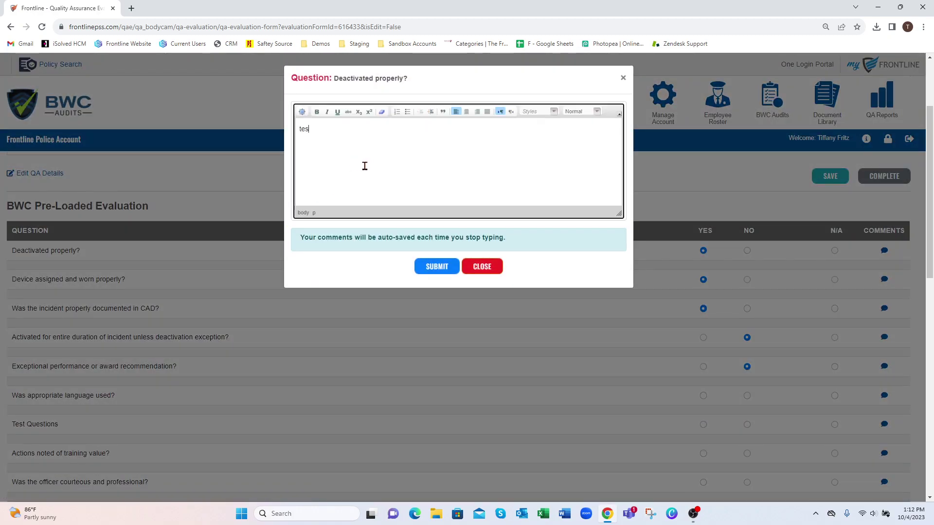
{"action": "left_click", "coordinate": [438, 266]}
{"action": "left_click", "coordinate": [462, 321]}
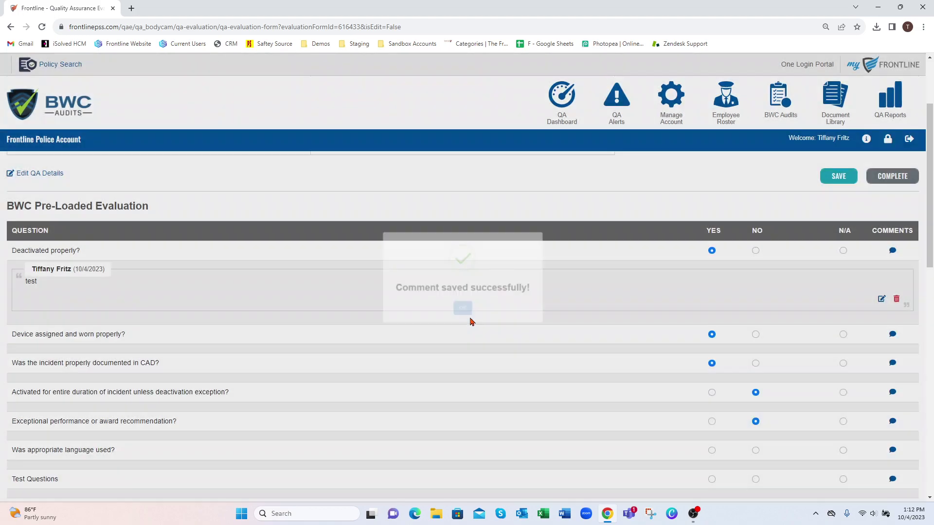
Answer No to appropriate language, Test Questions, training value and officer courtesy questions
{"action": "scroll", "coordinate": [767, 314], "scroll_direction": "down", "scroll_amount": 2}
{"action": "left_click", "coordinate": [755, 383]}
{"action": "left_click", "coordinate": [755, 353]}
{"action": "left_click", "coordinate": [755, 440]}
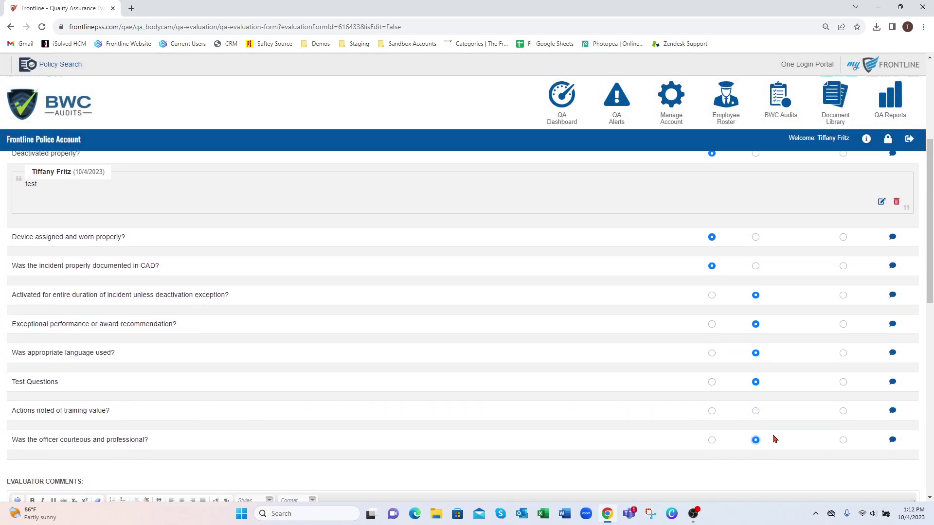
{"action": "left_click", "coordinate": [756, 411]}
{"action": "scroll", "coordinate": [926, 238], "scroll_direction": "down", "scroll_amount": 4}
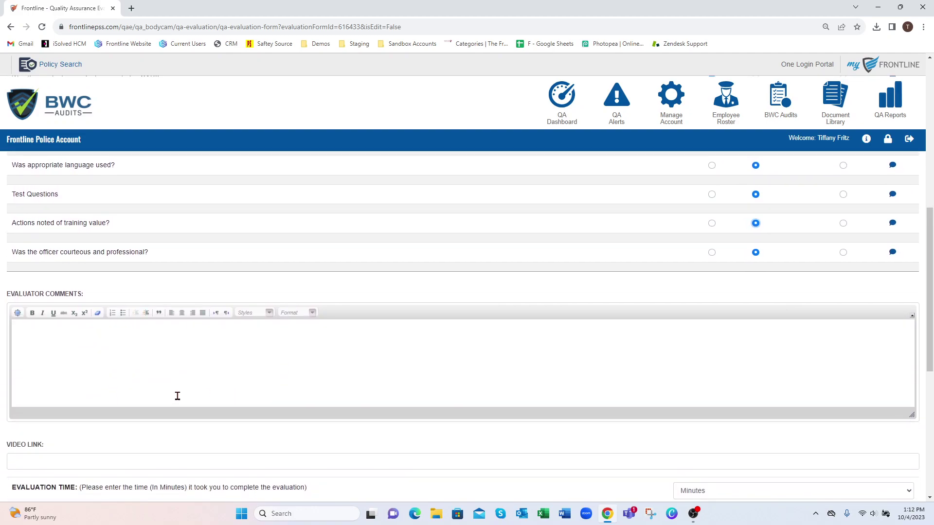
Write the evaluator comment 'test' in the Evaluator Comments editor
{"action": "left_click", "coordinate": [125, 367]}
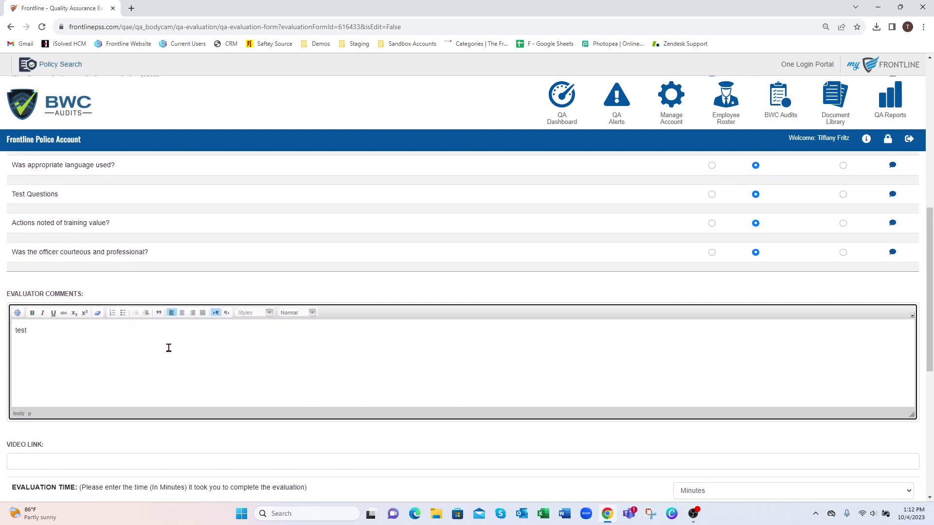
{"action": "left_click_drag", "start_coordinate": [931, 275], "coordinate": [930, 337]}
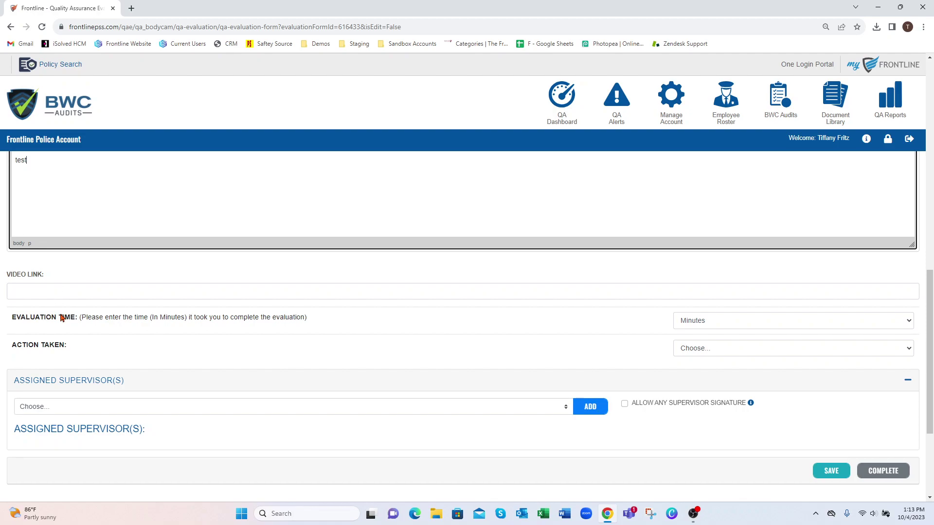
{"action": "left_click_drag", "start_coordinate": [17, 317], "coordinate": [71, 317]}
{"action": "left_click_drag", "start_coordinate": [17, 345], "coordinate": [59, 346]}
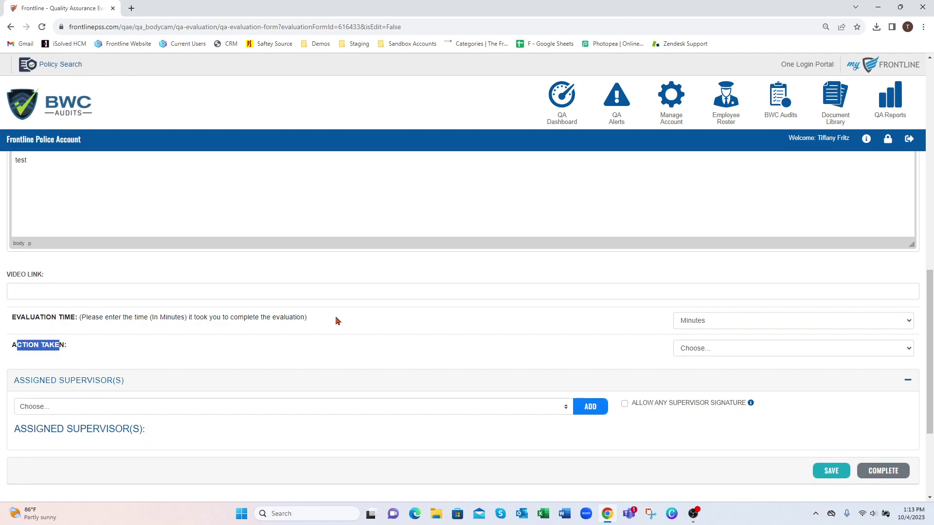
Set Evaluation Time to 14 minutes and Action Taken to Action Pending
{"action": "left_click", "coordinate": [723, 323]}
{"action": "left_click", "coordinate": [719, 273]}
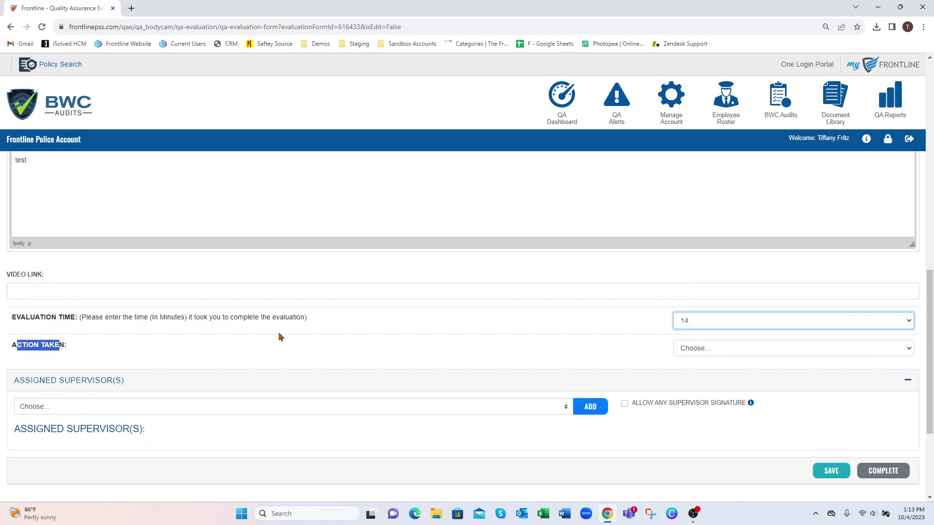
{"action": "left_click", "coordinate": [708, 351]}
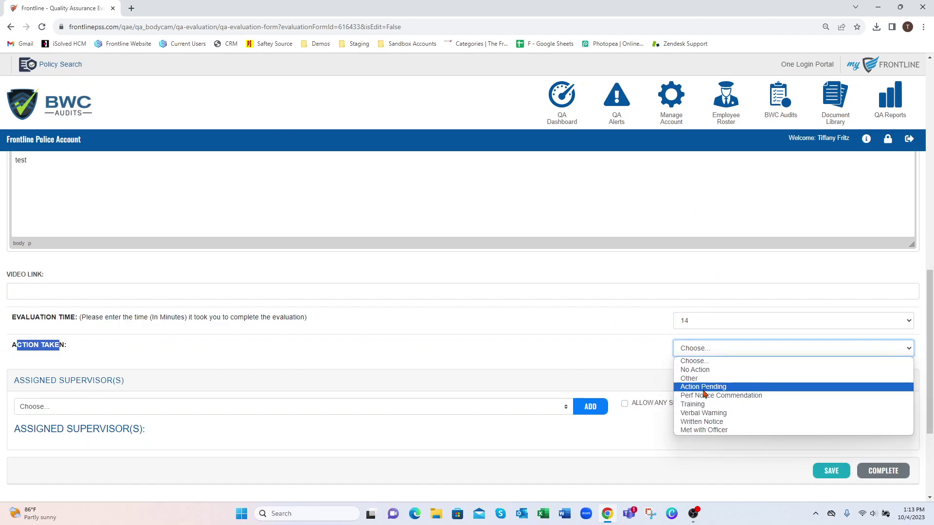
{"action": "left_click", "coordinate": [703, 388]}
{"action": "left_click_drag", "start_coordinate": [928, 288], "coordinate": [928, 348]}
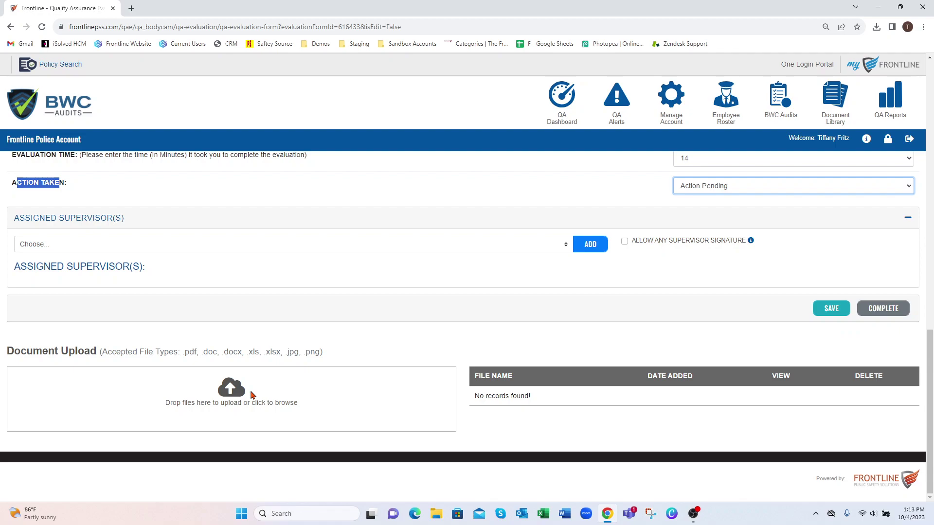
Add the sergeant as the evaluation's assigned supervisor
{"action": "left_click", "coordinate": [229, 246]}
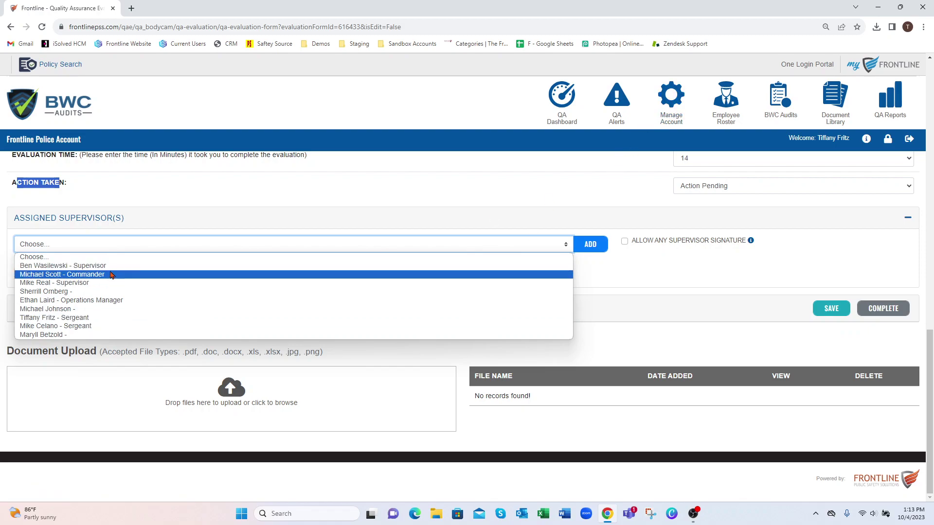
{"action": "left_click", "coordinate": [78, 318]}
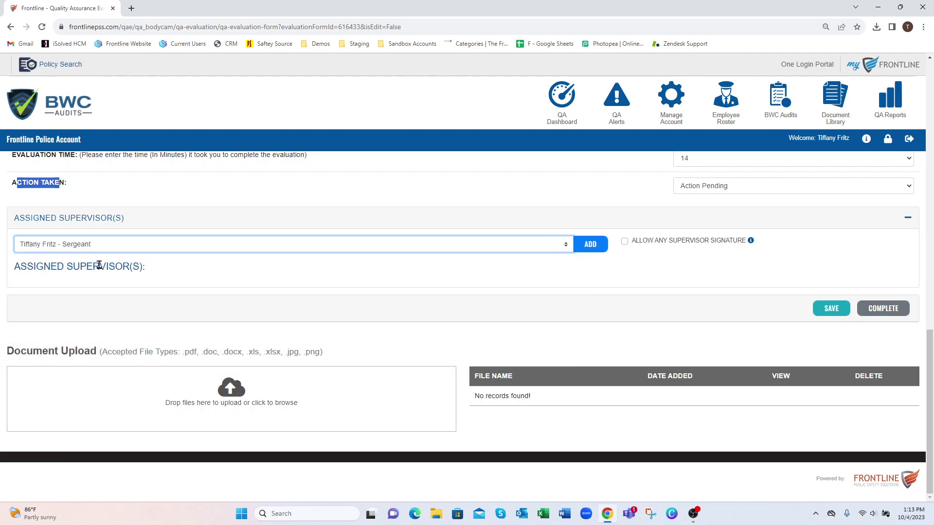
{"action": "left_click", "coordinate": [584, 245]}
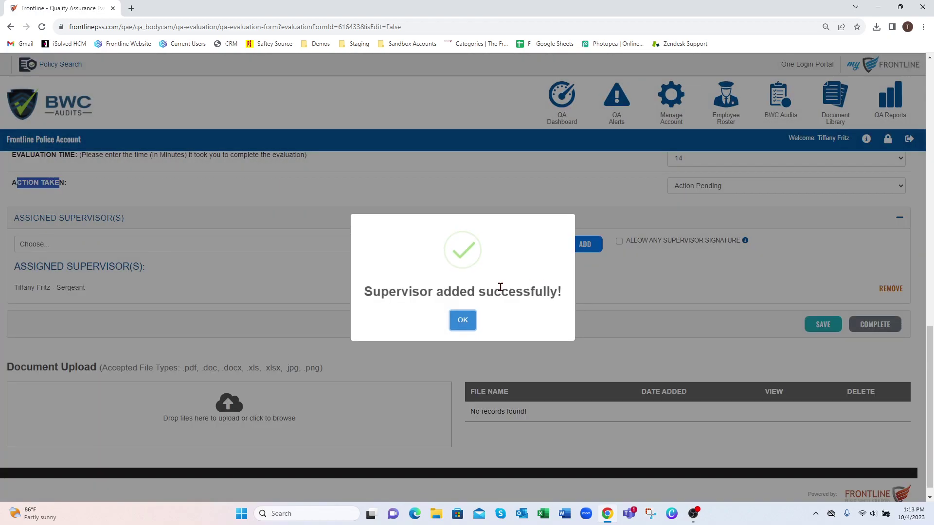
{"action": "left_click", "coordinate": [462, 320]}
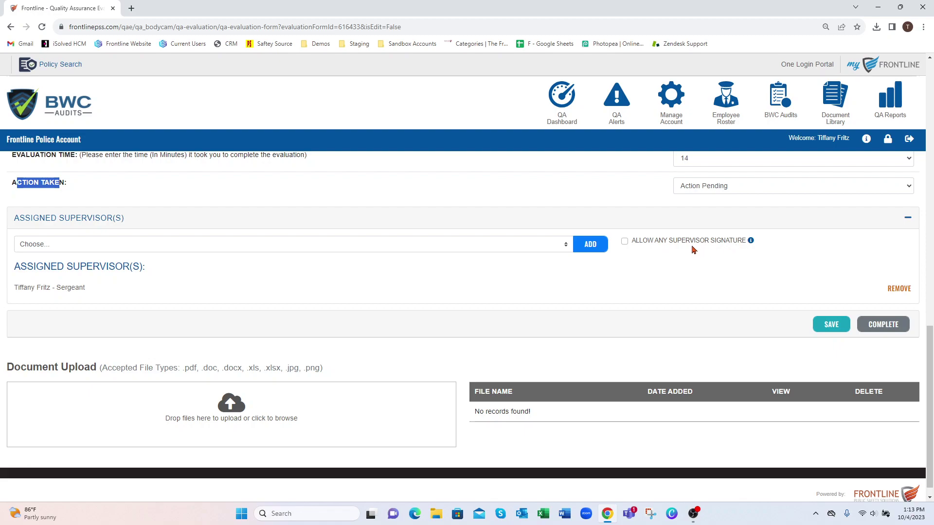
Toggle Allow Any Supervisor Signature on and back off
{"action": "left_click", "coordinate": [625, 242]}
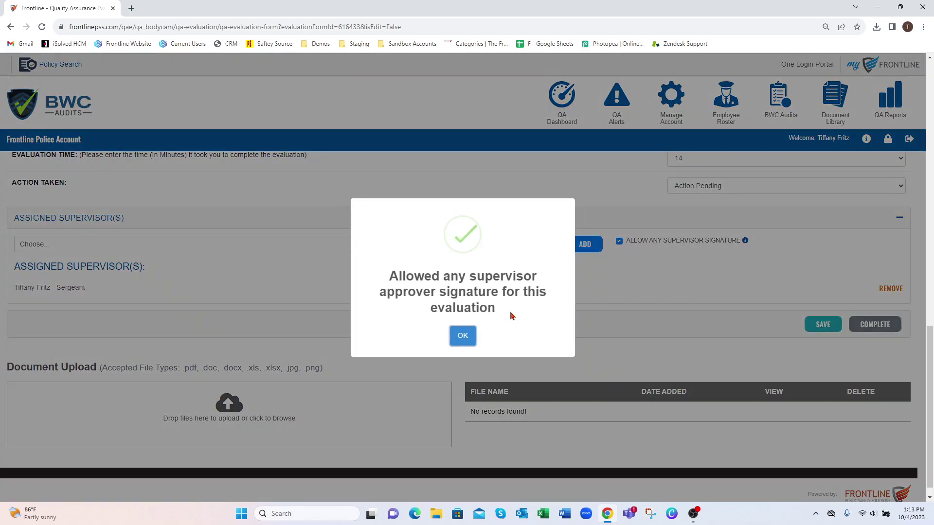
{"action": "left_click", "coordinate": [462, 335]}
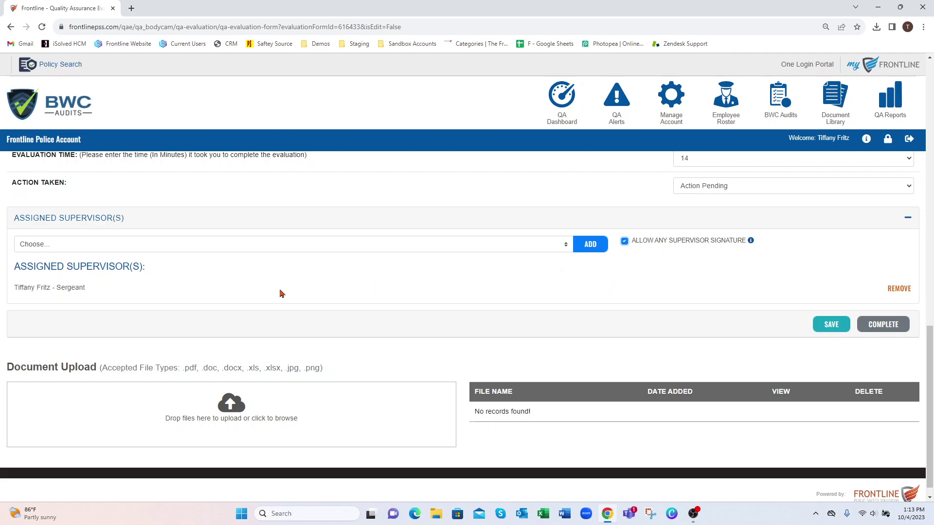
{"action": "left_click", "coordinate": [626, 243]}
Save the evaluation, then mark it complete to bring up the send-for-signature prompt
{"action": "left_click", "coordinate": [831, 323]}
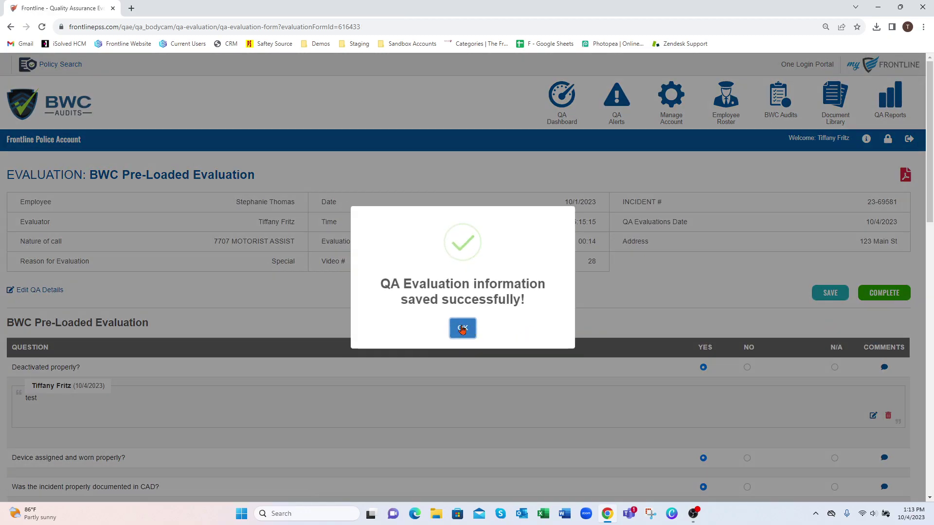
{"action": "left_click", "coordinate": [463, 331]}
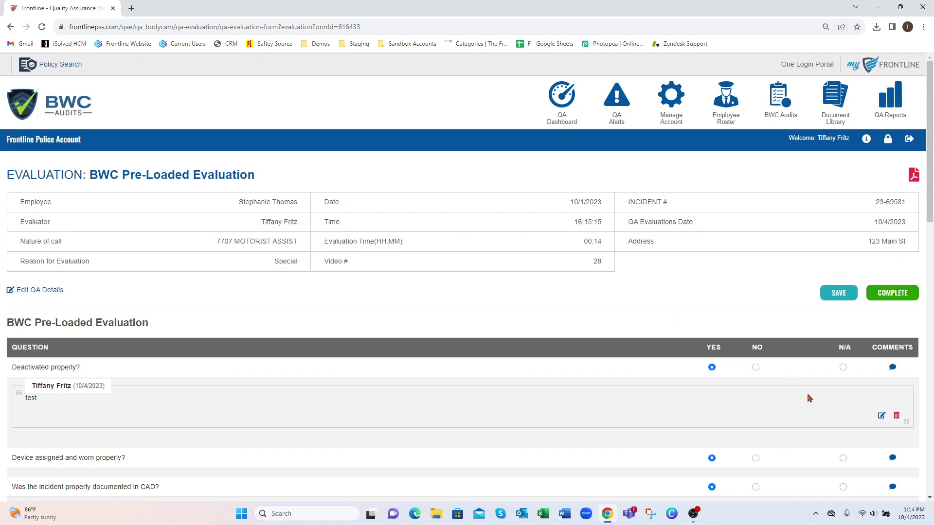
{"action": "left_click", "coordinate": [892, 297]}
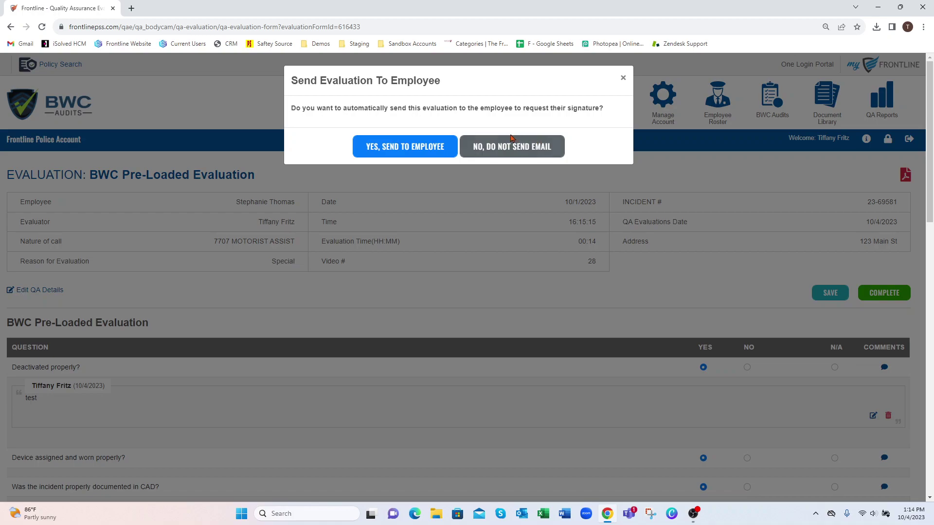
Complete the evaluation without emailing the employee and review its read-only details page
{"action": "left_click", "coordinate": [515, 152]}
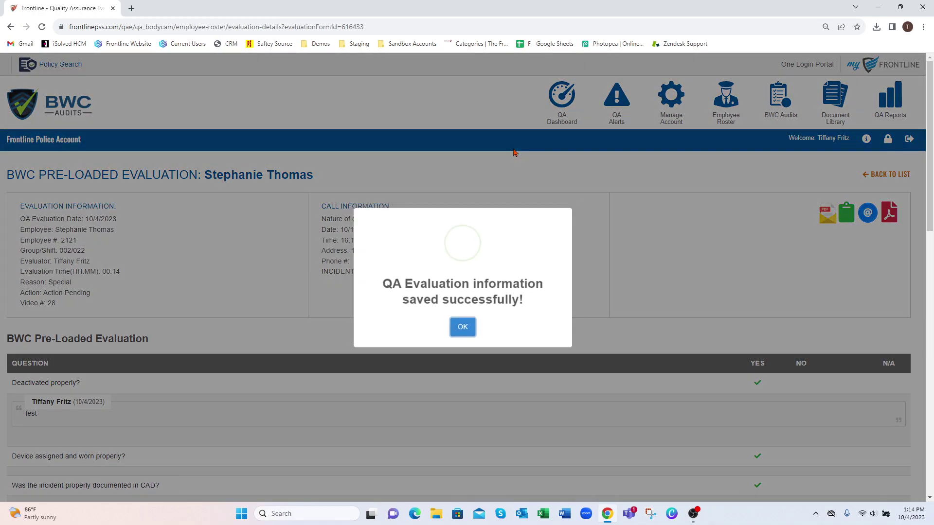
{"action": "left_click", "coordinate": [462, 327]}
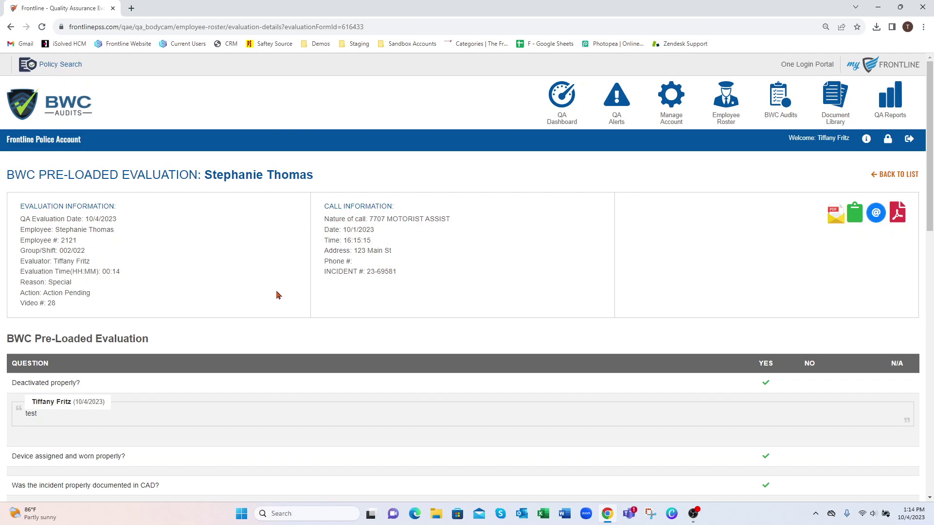
{"action": "left_click_drag", "start_coordinate": [932, 194], "coordinate": [930, 452]}
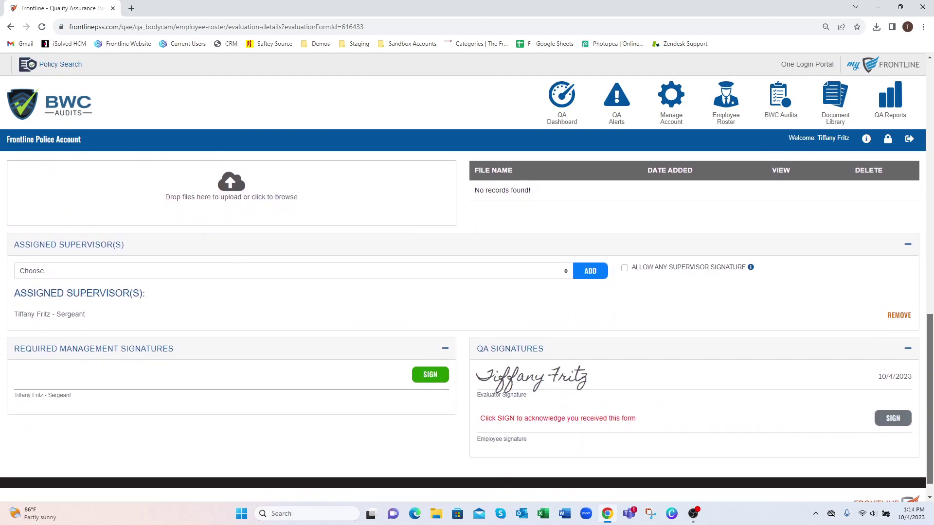
Sign the evaluation under Required Management Signatures as supervisor, dated 10/4/2023
{"action": "left_click_drag", "start_coordinate": [477, 387], "coordinate": [547, 389]}
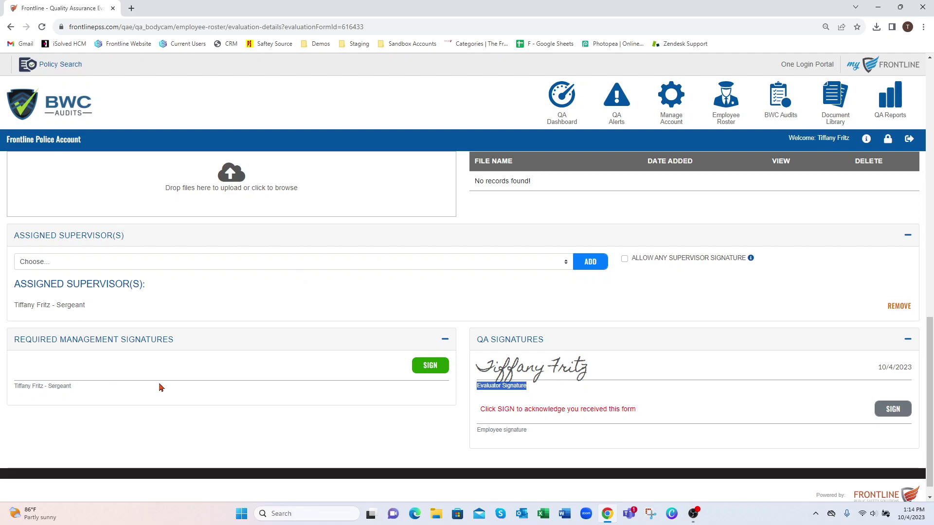
{"action": "scroll", "coordinate": [292, 387], "scroll_direction": "up", "scroll_amount": 3}
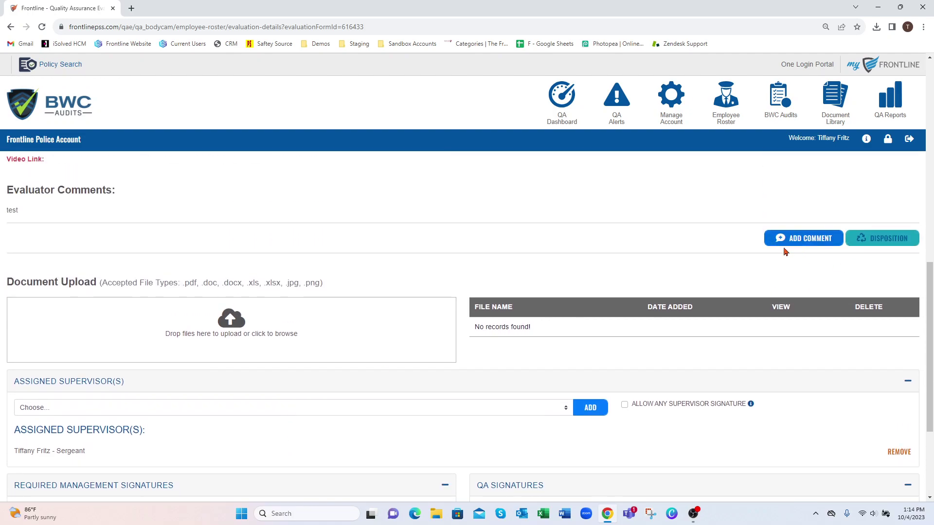
{"action": "scroll", "coordinate": [535, 292], "scroll_direction": "down", "scroll_amount": 1}
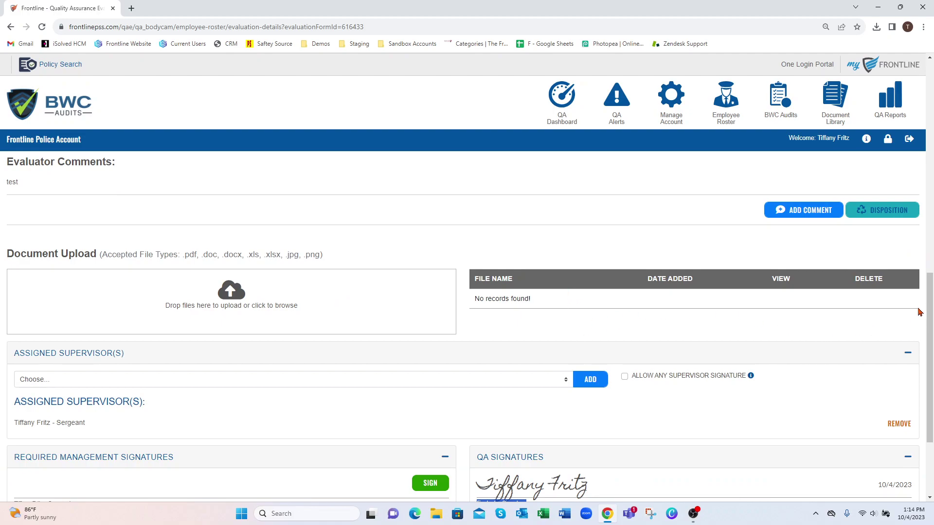
{"action": "scroll", "coordinate": [917, 315], "scroll_direction": "down", "scroll_amount": 3}
{"action": "left_click", "coordinate": [426, 355]}
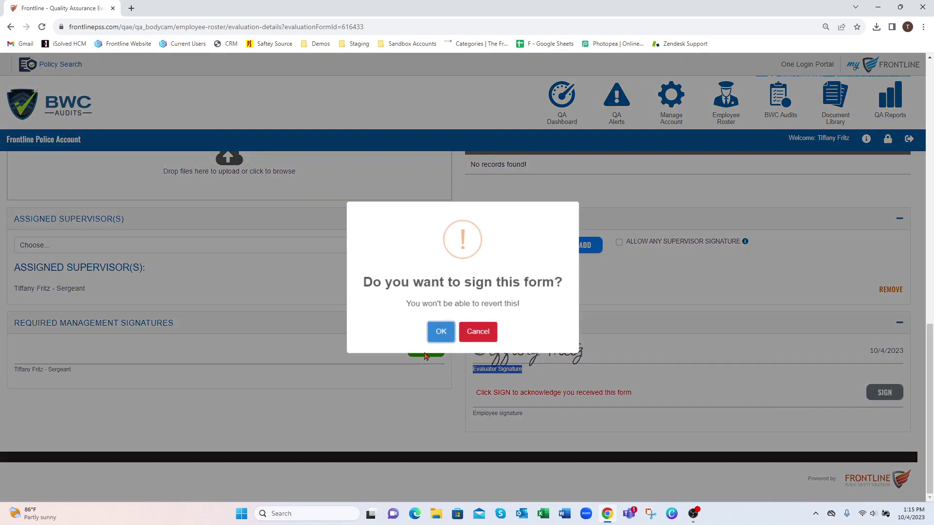
{"action": "left_click", "coordinate": [442, 329]}
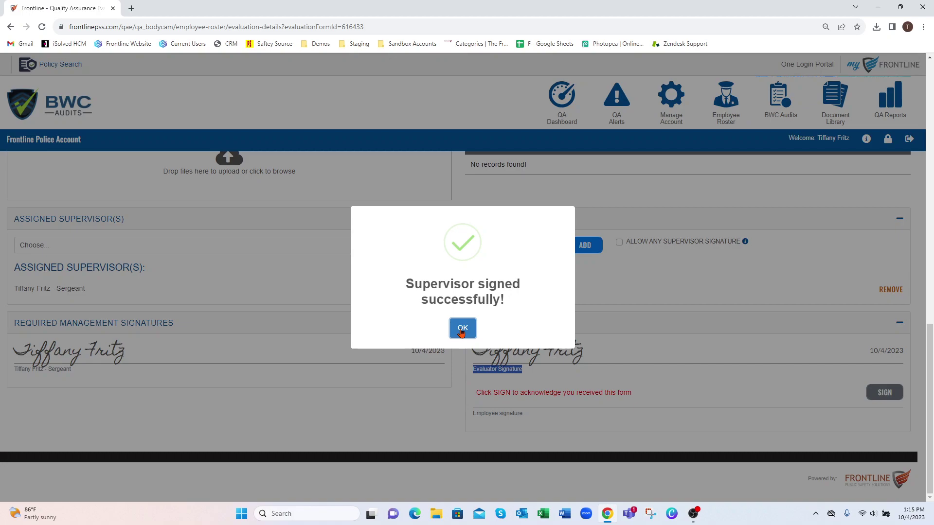
{"action": "left_click", "coordinate": [462, 329]}
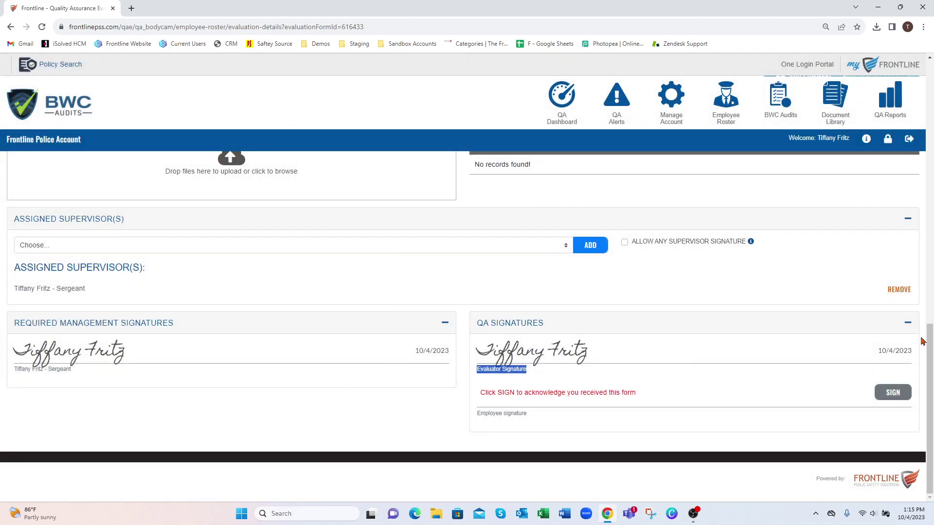
{"action": "left_click_drag", "start_coordinate": [930, 348], "coordinate": [927, 92]}
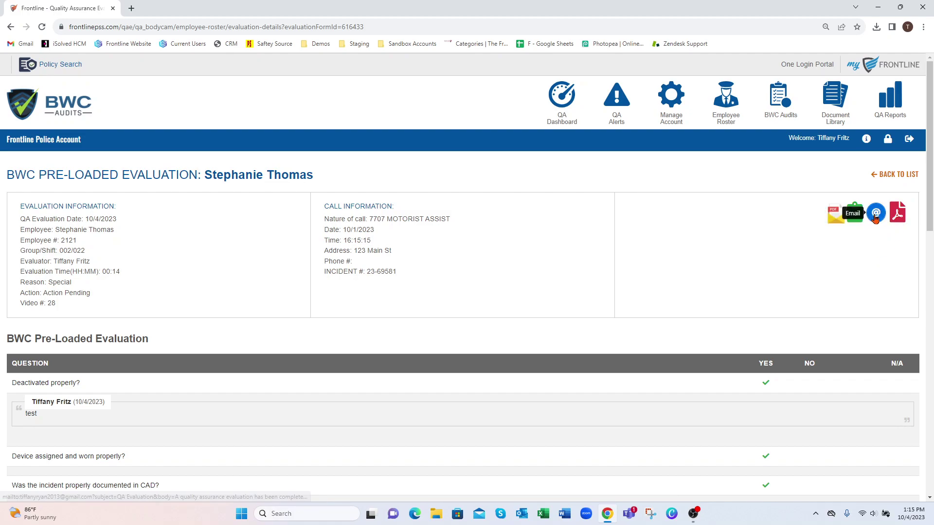
Email the completed evaluation's link through an Outlook 'QA Evaluation' message and send it
{"action": "left_click", "coordinate": [875, 214]}
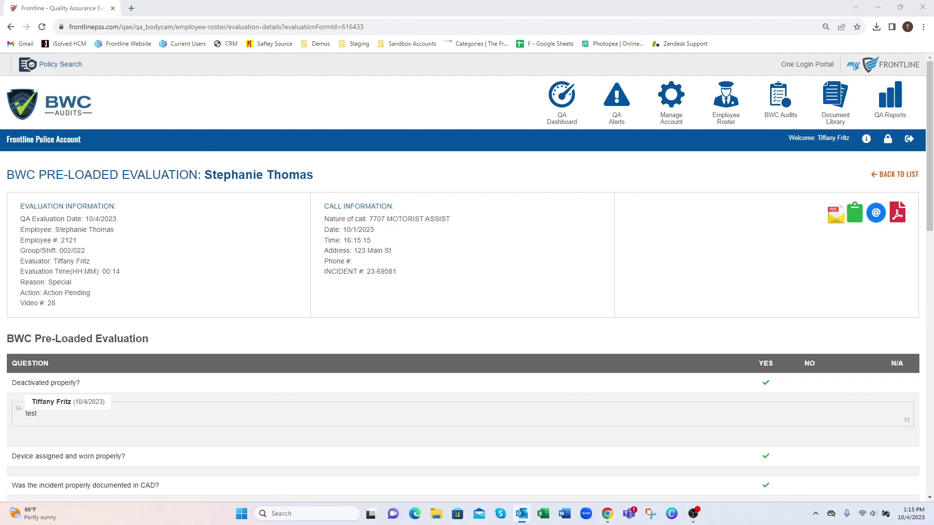
{"action": "left_click_drag", "start_coordinate": [387, 121], "coordinate": [432, 63]}
{"action": "left_click_drag", "start_coordinate": [451, 138], "coordinate": [364, 139]}
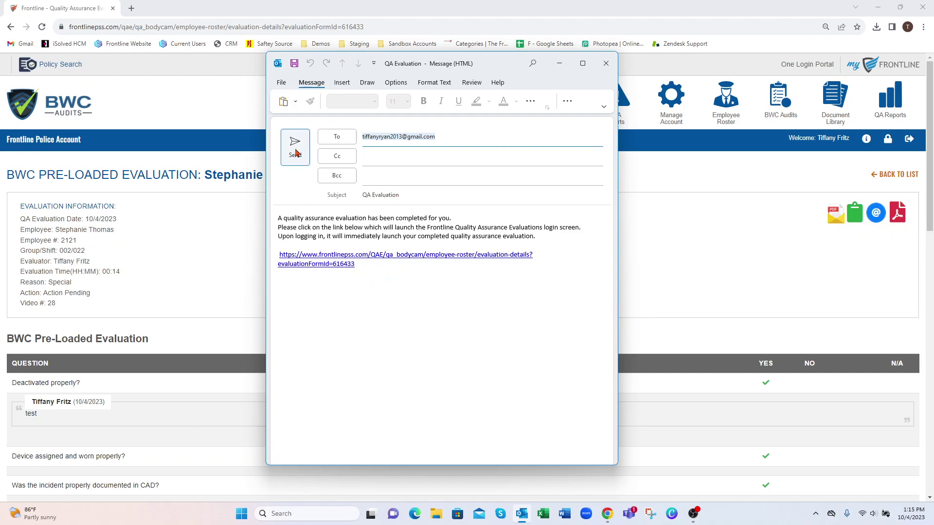
{"action": "left_click", "coordinate": [296, 153]}
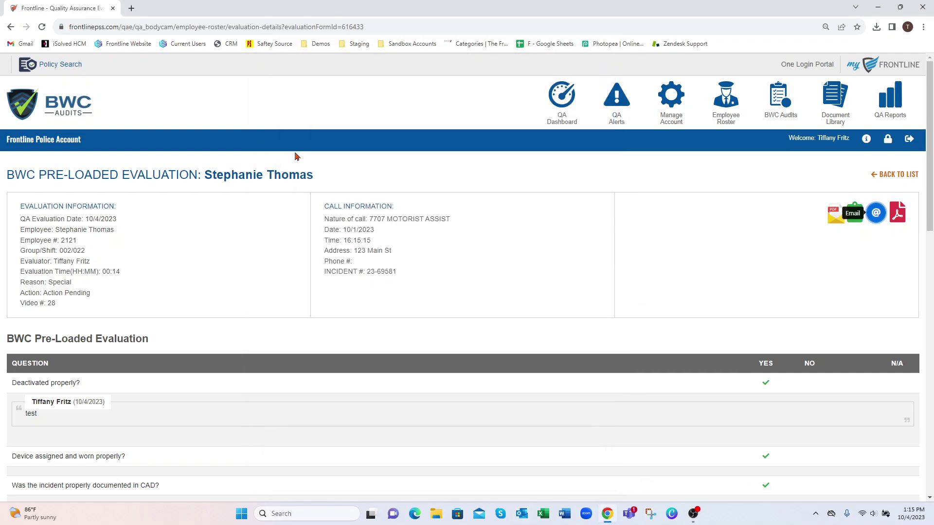
Log out and sign back in as the employee using her saved browser login
{"action": "left_click", "coordinate": [909, 140]}
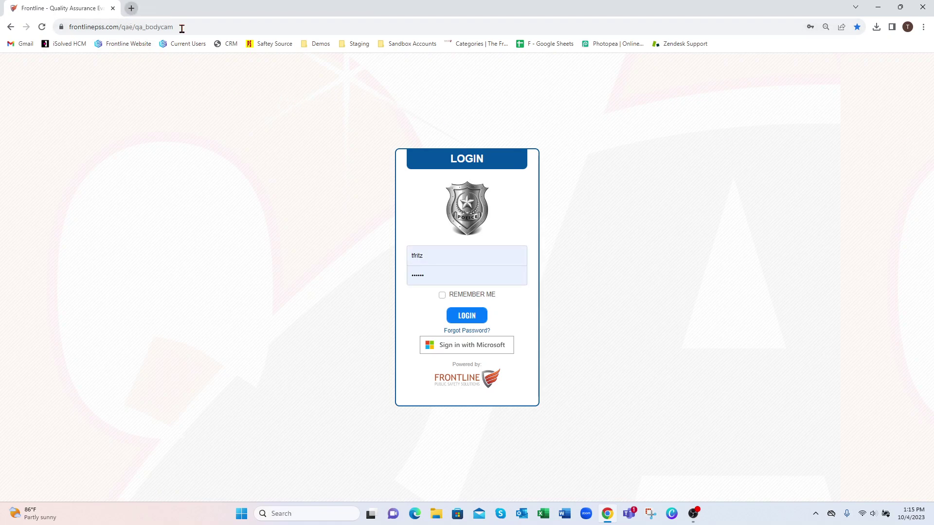
{"action": "left_click", "coordinate": [461, 253]}
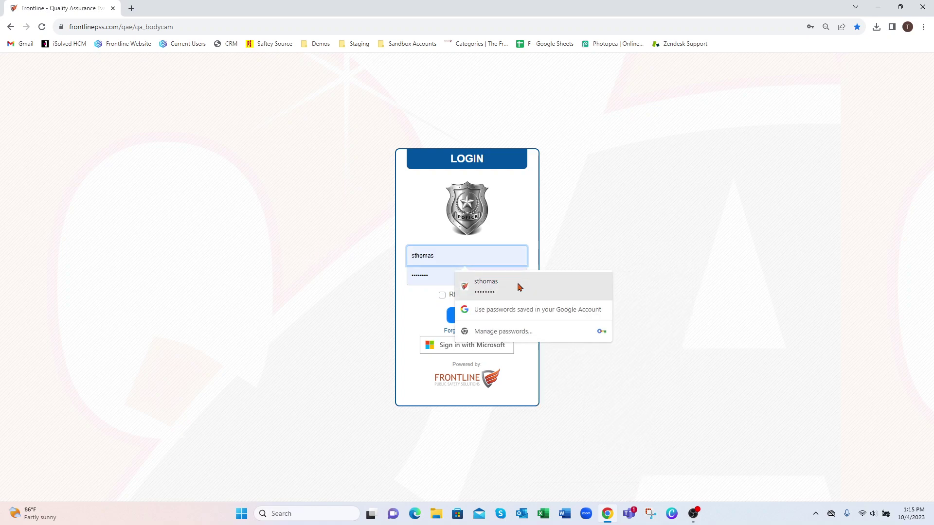
{"action": "left_click", "coordinate": [518, 287]}
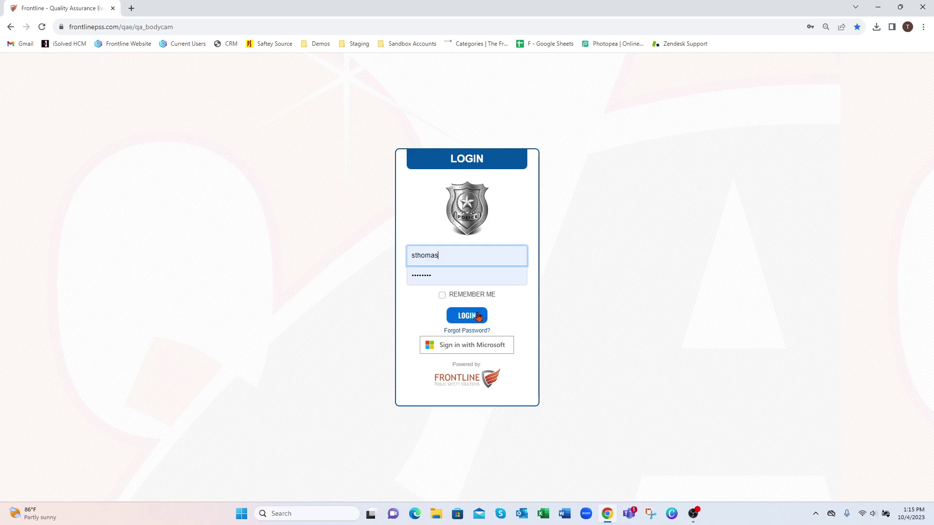
{"action": "left_click", "coordinate": [478, 316]}
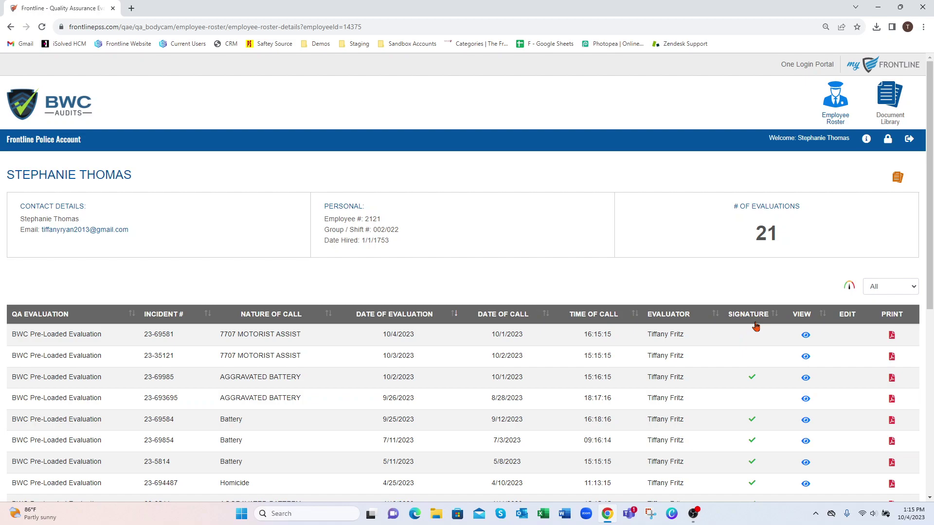
Open the 10/4/2023 Motorist Assist evaluation and sign it under QA Signatures as the employee
{"action": "left_click", "coordinate": [806, 336]}
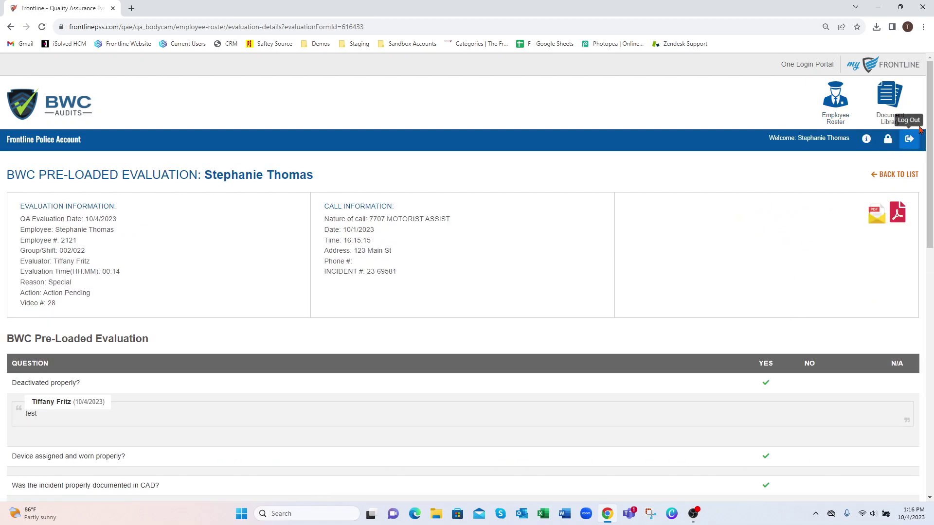
{"action": "scroll", "coordinate": [931, 158], "scroll_direction": "down", "scroll_amount": 2}
{"action": "scroll", "coordinate": [932, 158], "scroll_direction": "down", "scroll_amount": 5}
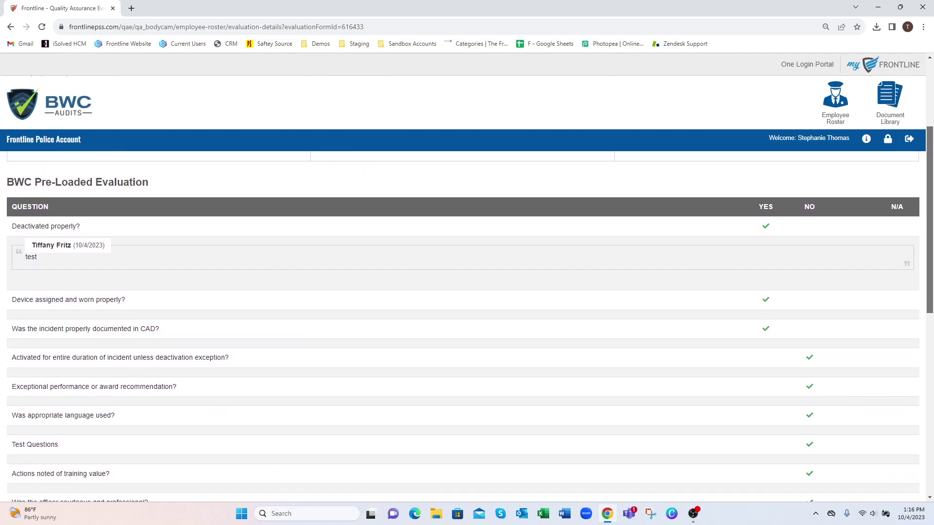
{"action": "scroll", "coordinate": [931, 158], "scroll_direction": "down", "scroll_amount": 2}
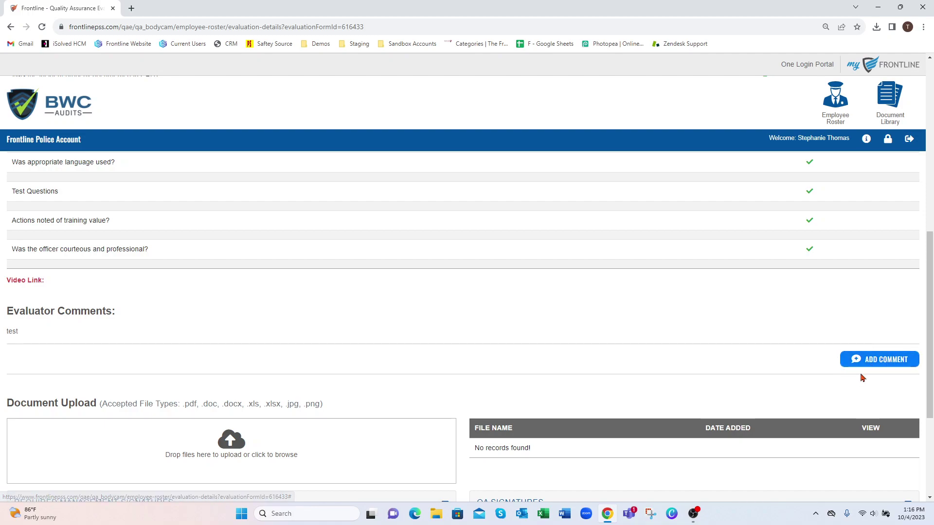
{"action": "scroll", "coordinate": [779, 357], "scroll_direction": "down", "scroll_amount": 2}
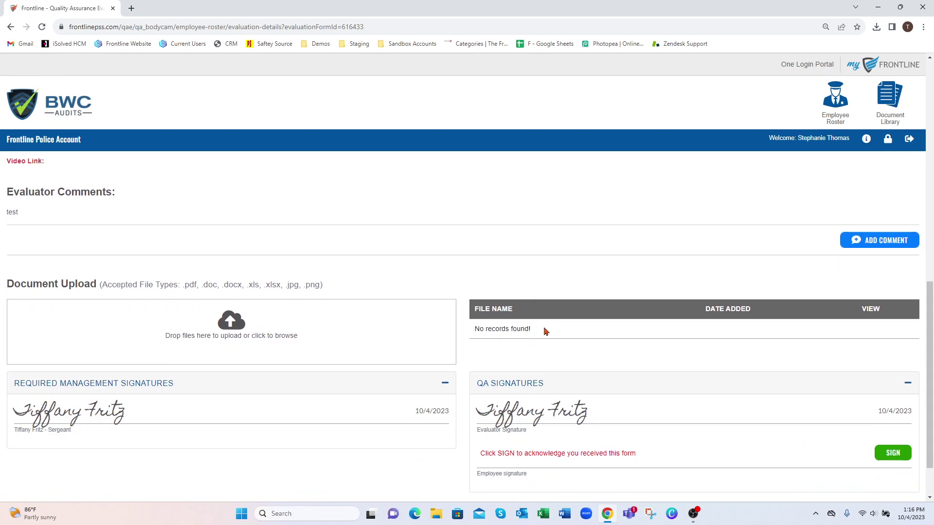
{"action": "scroll", "coordinate": [628, 407], "scroll_direction": "down", "scroll_amount": 2}
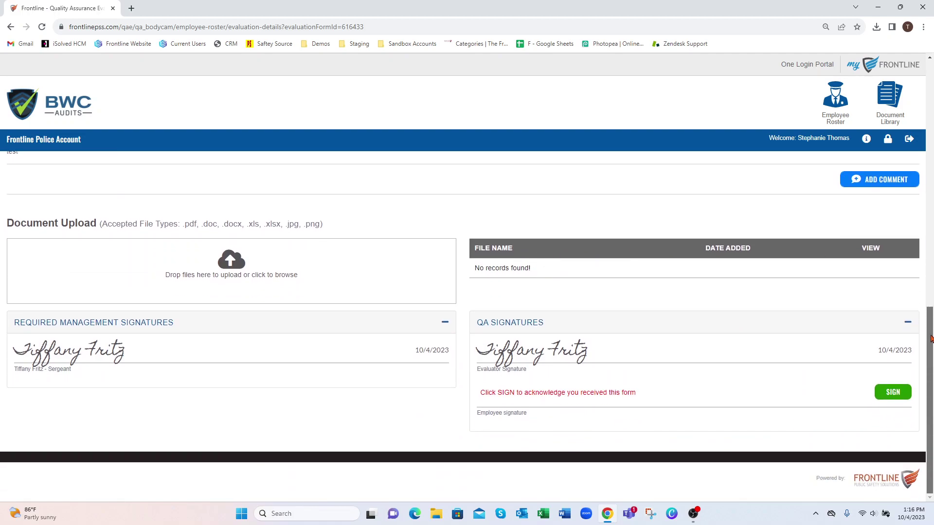
{"action": "left_click_drag", "start_coordinate": [583, 392], "coordinate": [615, 393]}
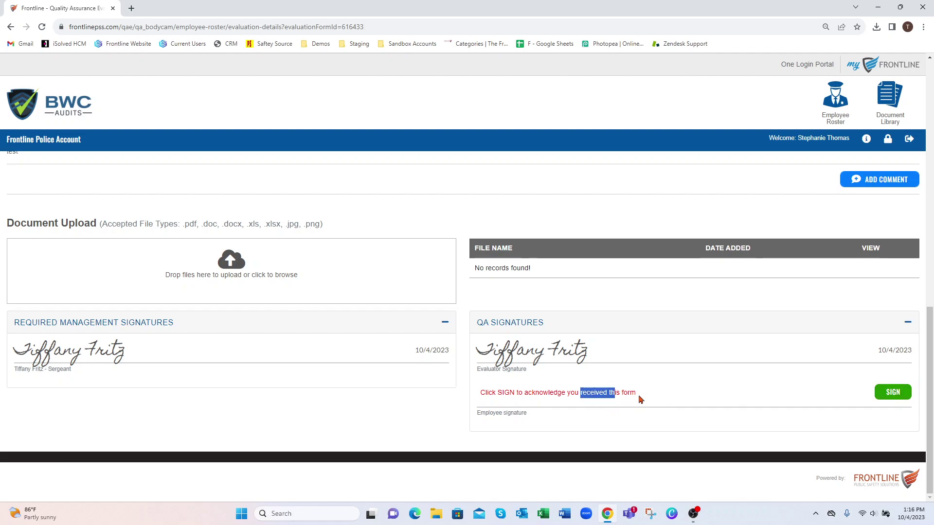
{"action": "left_click", "coordinate": [892, 392]}
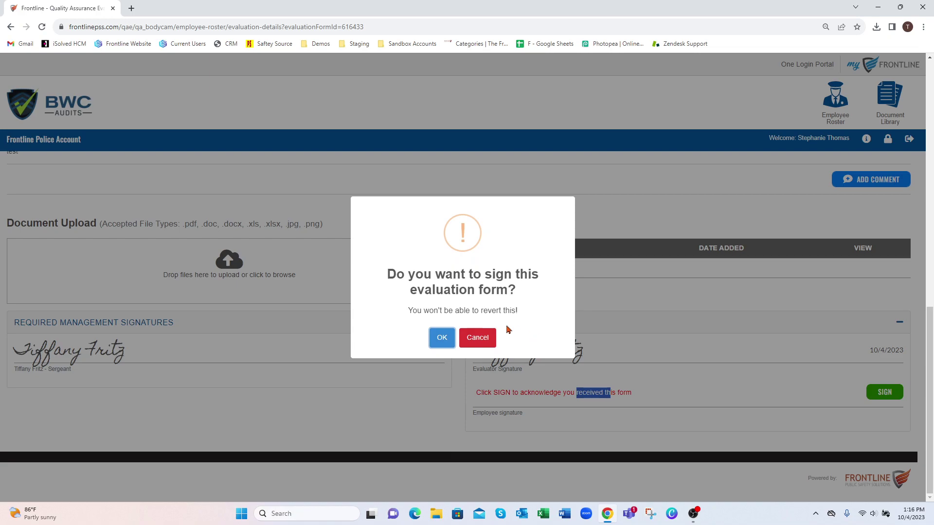
{"action": "left_click", "coordinate": [442, 338]}
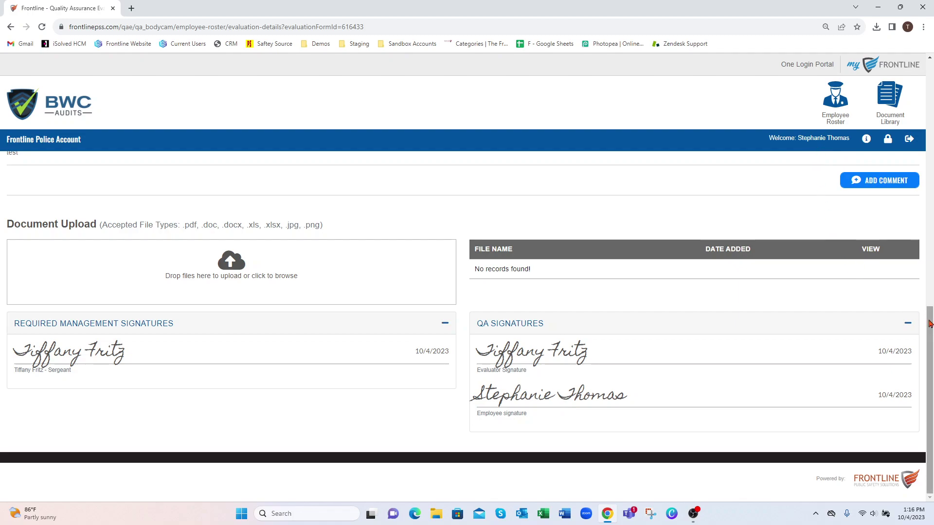
{"action": "scroll", "coordinate": [930, 324], "scroll_direction": "up", "scroll_amount": 4}
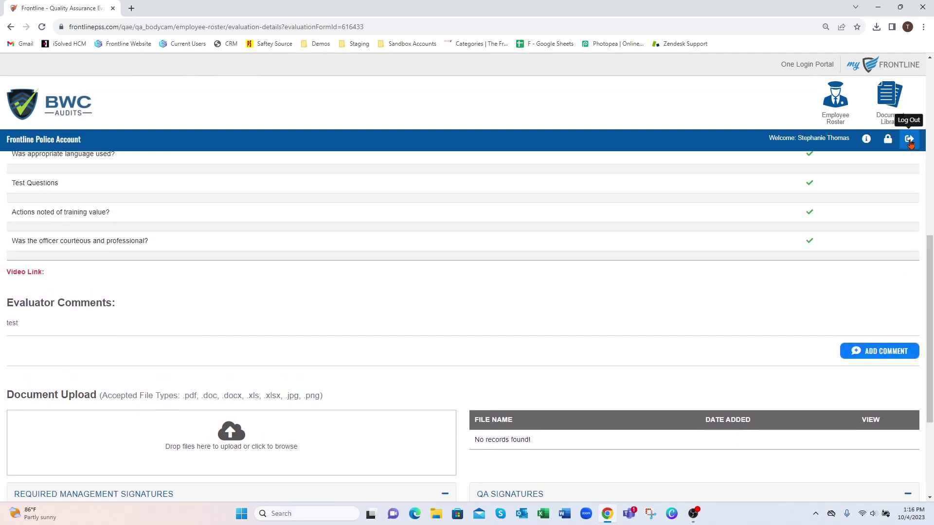
Log out of the employee account, sign in as the evaluator, and return to Create Evaluation
{"action": "left_click", "coordinate": [909, 140]}
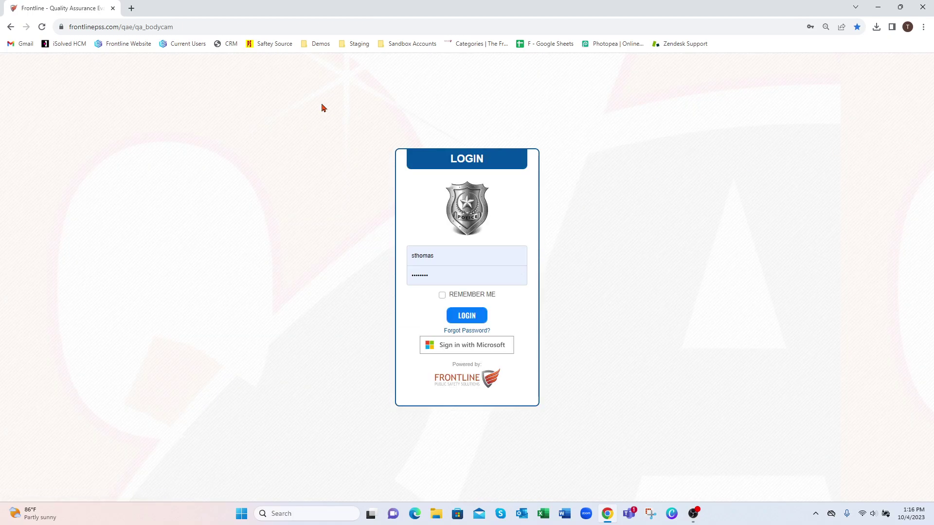
{"action": "double_click", "coordinate": [459, 262]}
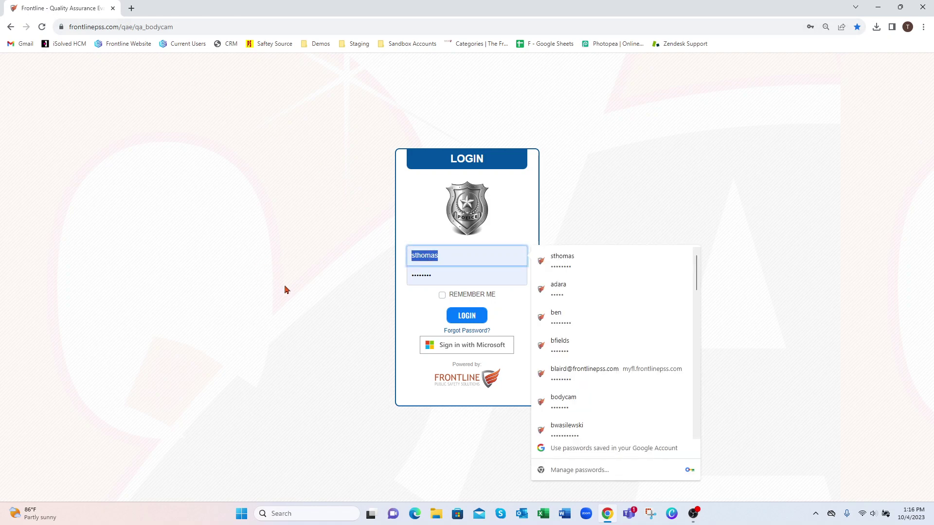
{"action": "left_click", "coordinate": [500, 284]}
{"action": "left_click", "coordinate": [469, 315]}
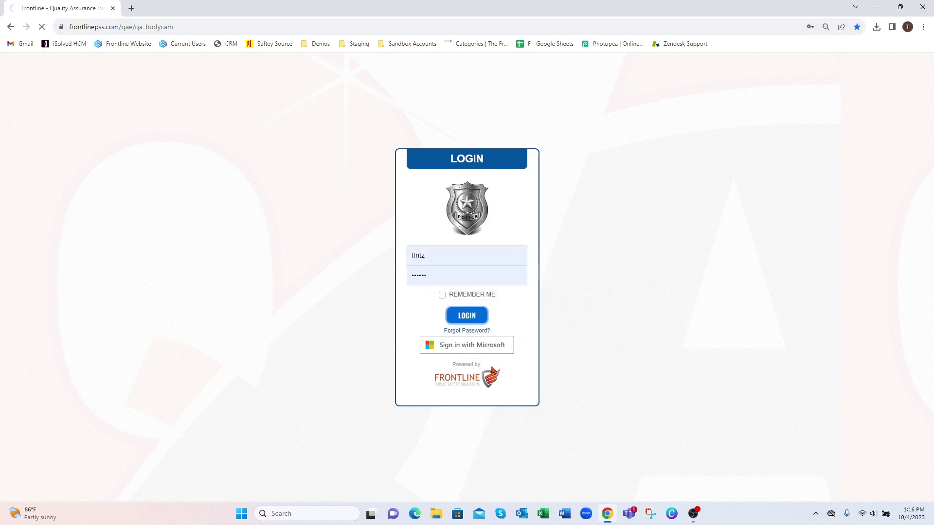
{"action": "left_click", "coordinate": [553, 171]}
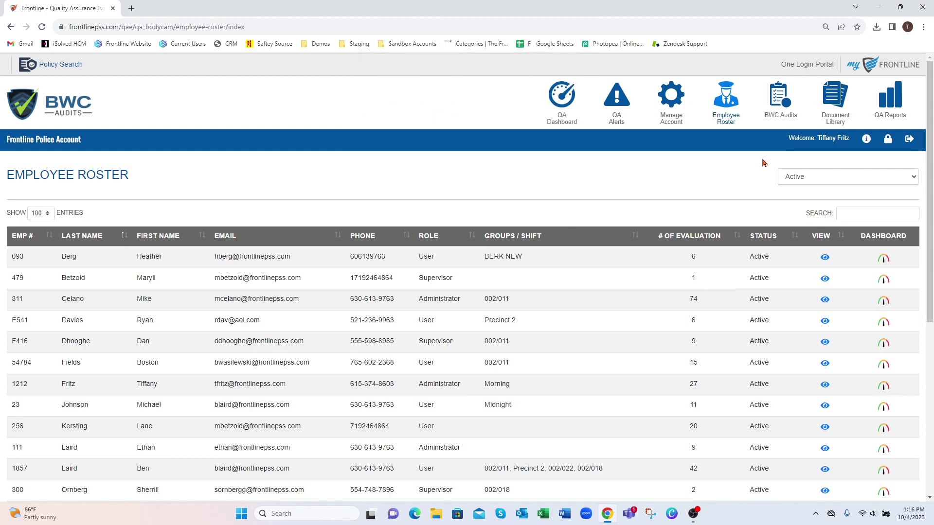
{"action": "left_click", "coordinate": [780, 100]}
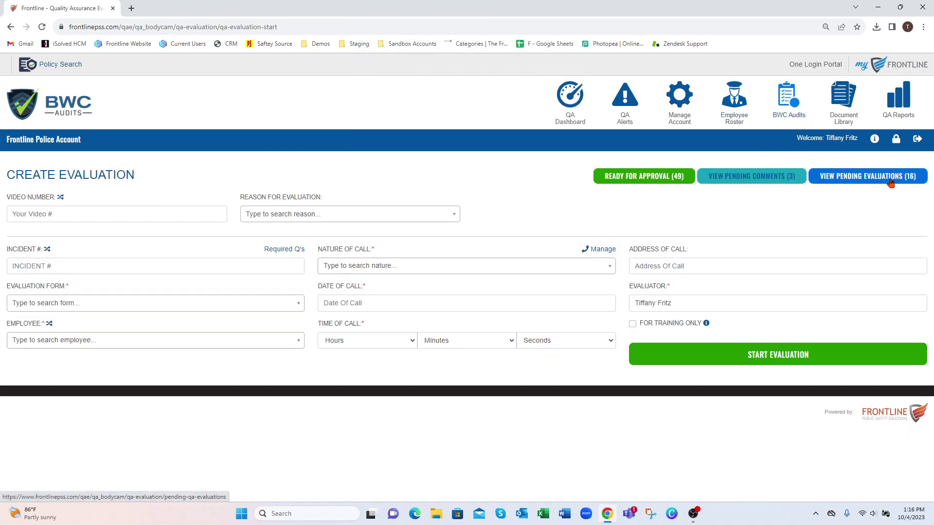
{"action": "left_click", "coordinate": [857, 184]}
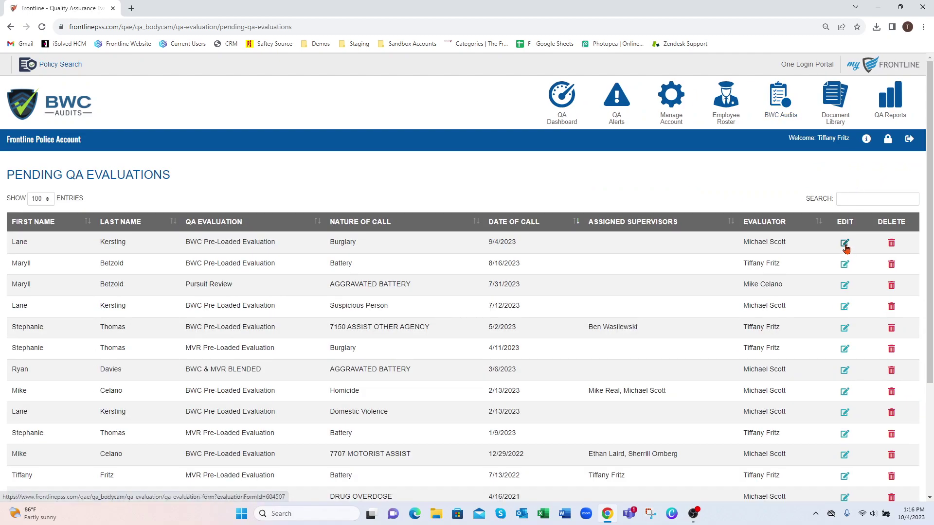
{"action": "left_click", "coordinate": [845, 243]}
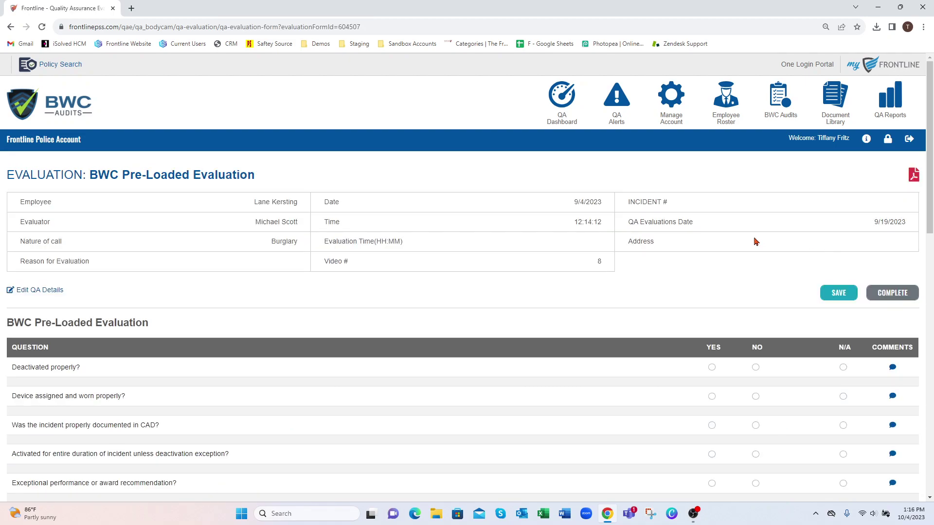
{"action": "scroll", "coordinate": [691, 253], "scroll_direction": "down", "scroll_amount": 1}
{"action": "left_click", "coordinate": [756, 319]}
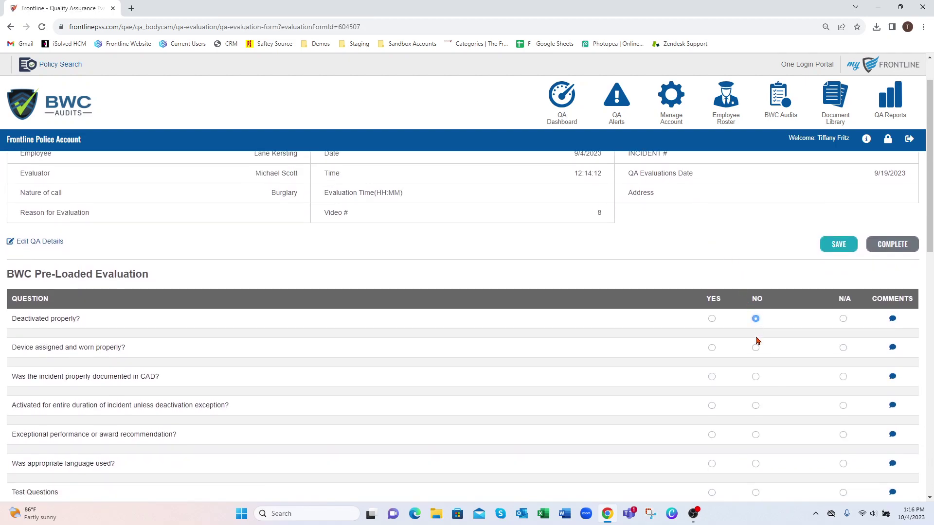
{"action": "left_click", "coordinate": [780, 101]}
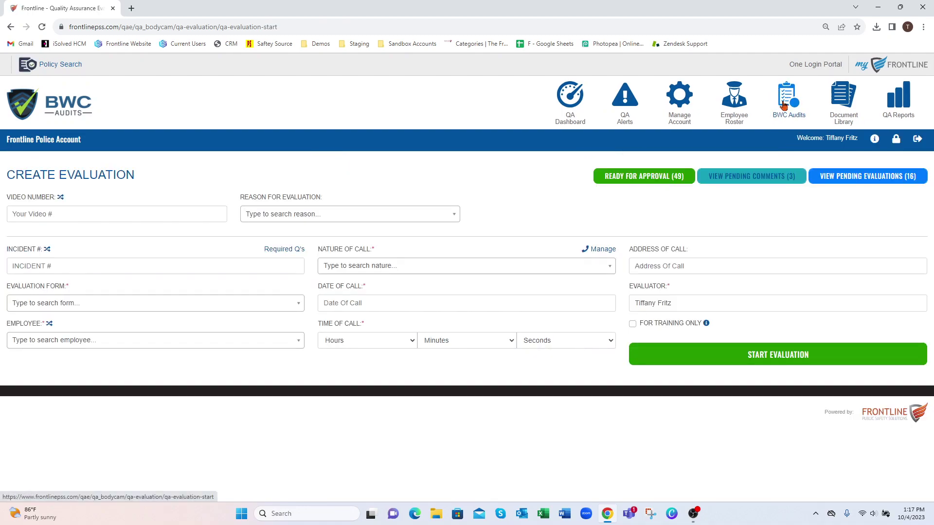
{"action": "left_click", "coordinate": [754, 179]}
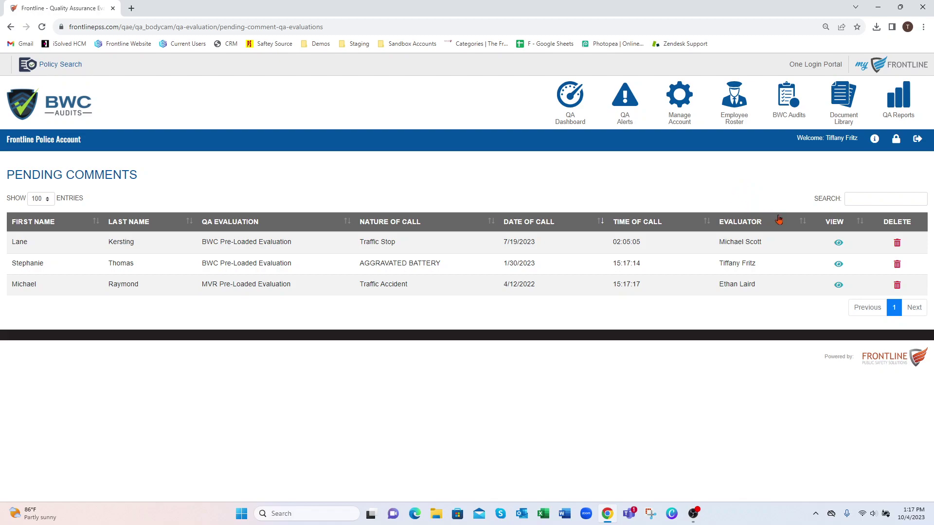
{"action": "left_click", "coordinate": [840, 246]}
{"action": "left_click_drag", "start_coordinate": [929, 116], "coordinate": [930, 304]}
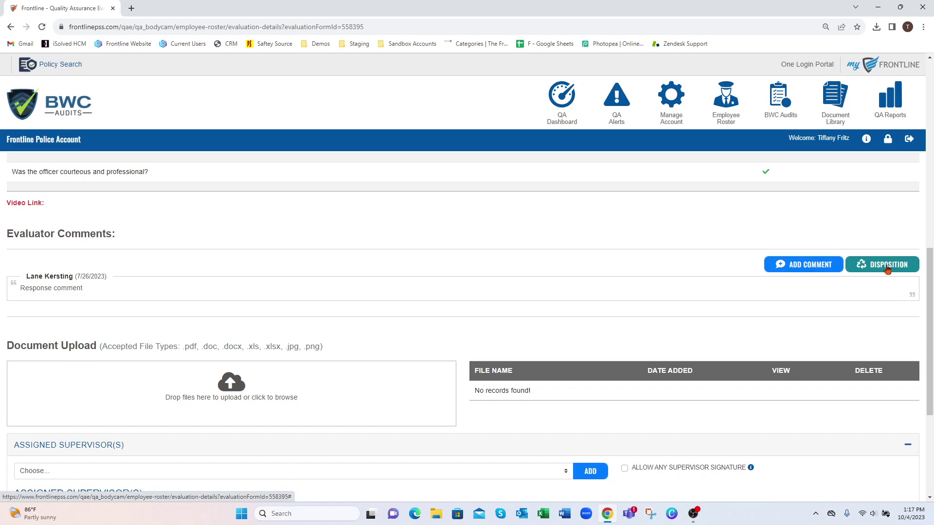
{"action": "left_click", "coordinate": [780, 95]}
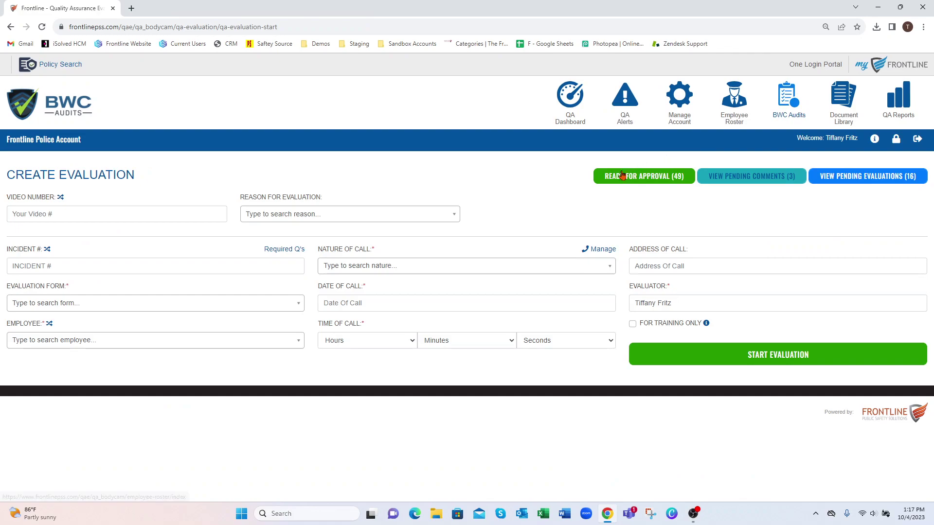
{"action": "left_click", "coordinate": [658, 180]}
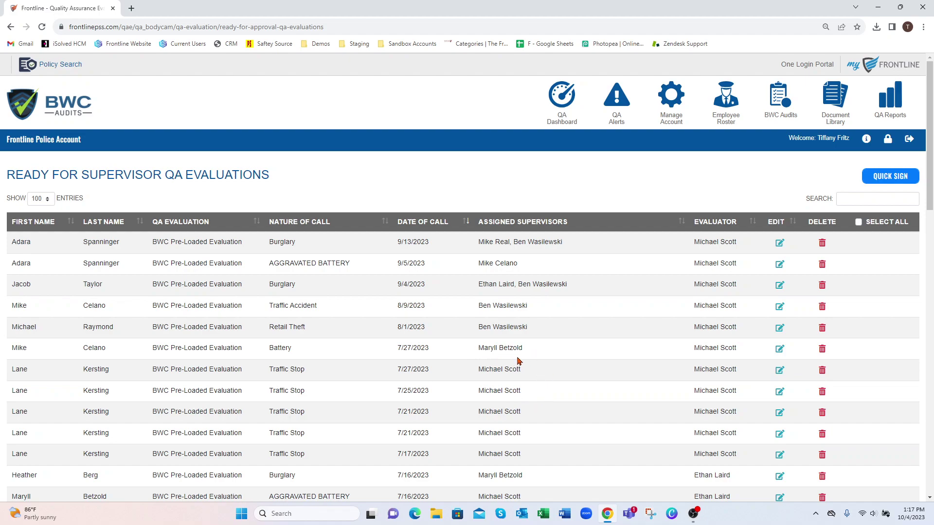
{"action": "left_click", "coordinate": [780, 308]}
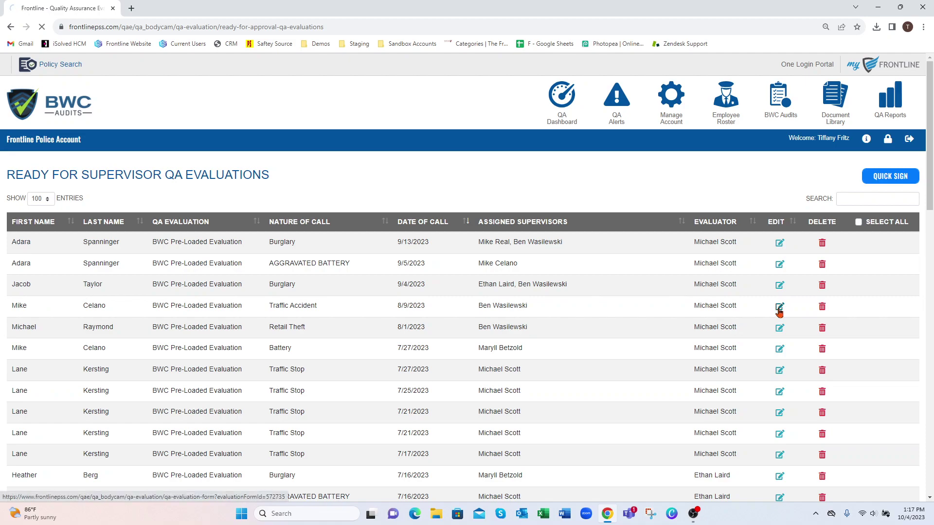
{"action": "scroll", "coordinate": [770, 335], "scroll_direction": "down", "scroll_amount": 5}
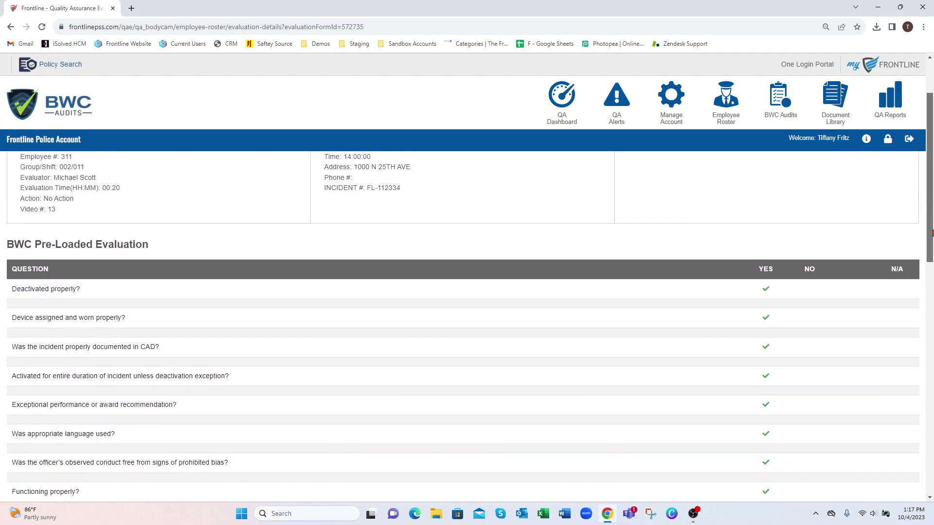
{"action": "scroll", "coordinate": [467, 325], "scroll_direction": "down", "scroll_amount": 1}
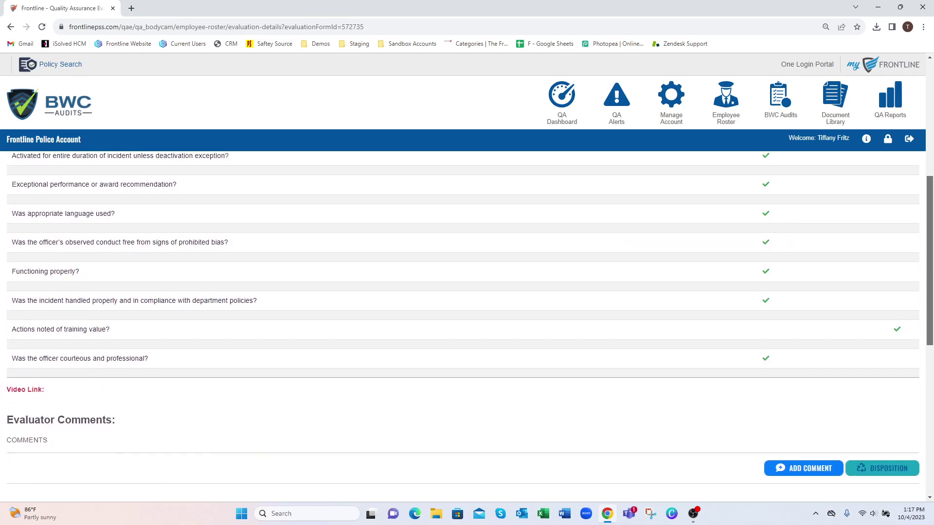
{"action": "scroll", "coordinate": [467, 326], "scroll_direction": "up", "scroll_amount": 6}
{"action": "left_click", "coordinate": [771, 110]}
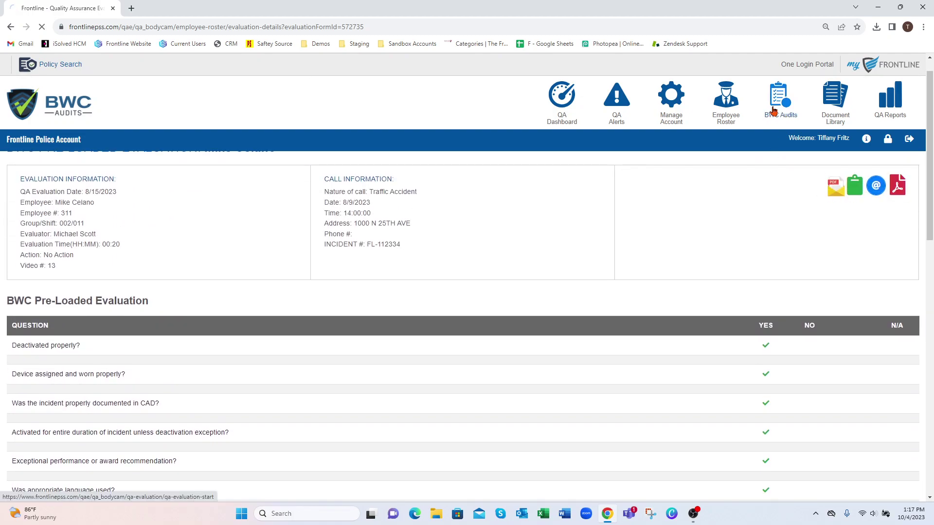